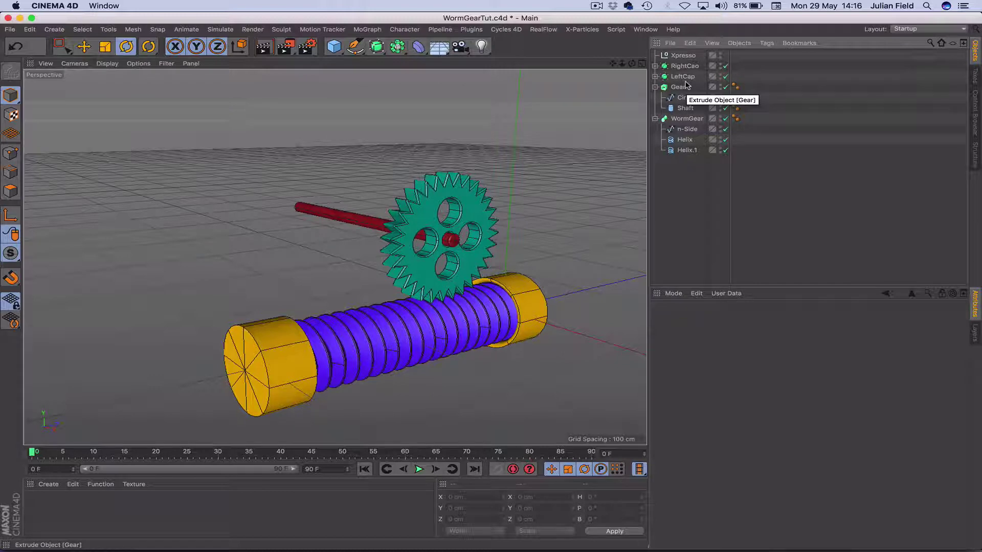
{"action": "key", "text": "F3"}
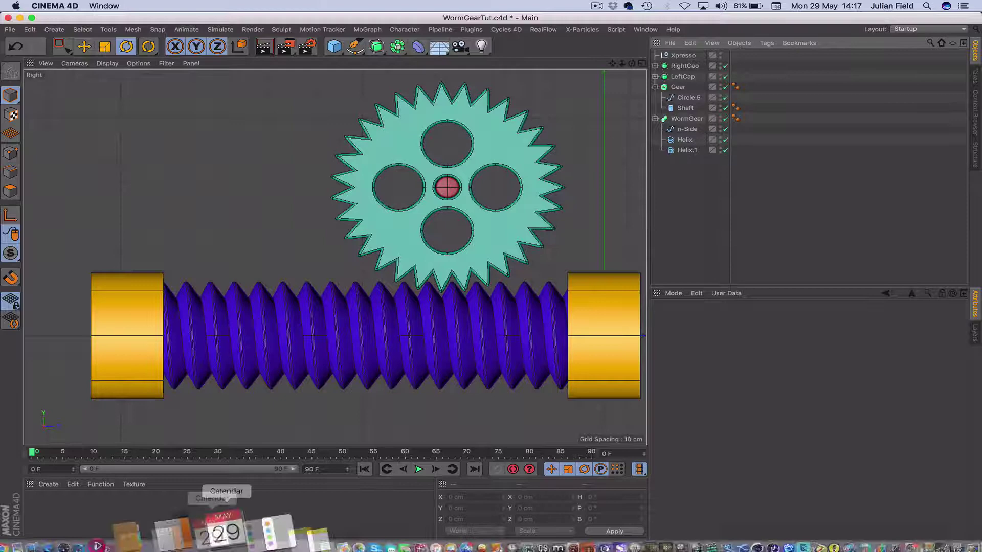
Compute 360 ÷ 31 in Calculator, getting 11.612903225806452, then close Calculator.
{"action": "left_click", "coordinate": [207, 534]}
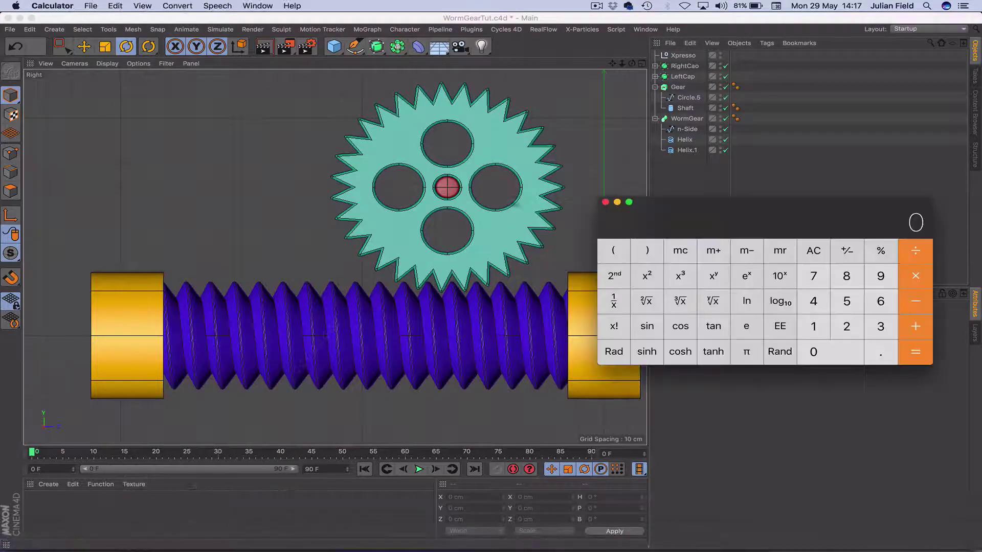
{"action": "left_click", "coordinate": [877, 328]}
{"action": "left_click", "coordinate": [879, 303]}
{"action": "left_click", "coordinate": [817, 353]}
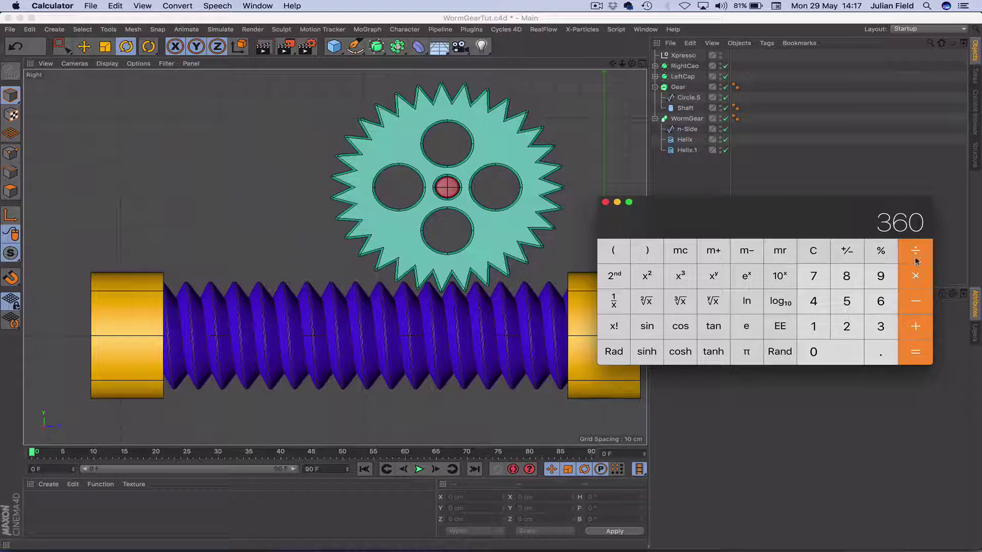
{"action": "left_click", "coordinate": [915, 261]}
{"action": "left_click", "coordinate": [882, 328]}
{"action": "left_click", "coordinate": [814, 333]}
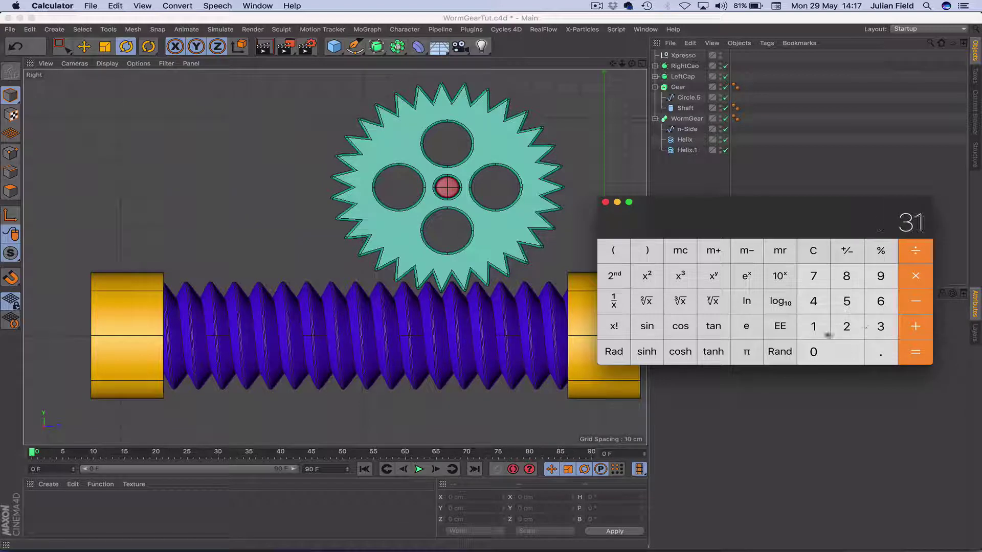
{"action": "left_click", "coordinate": [914, 358]}
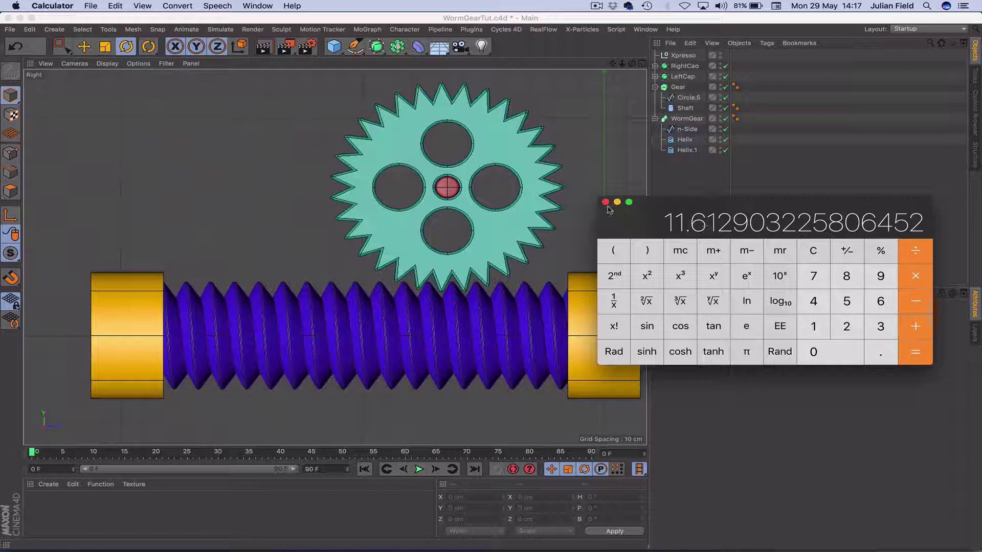
{"action": "left_click_drag", "start_coordinate": [643, 215], "coordinate": [640, 215]}
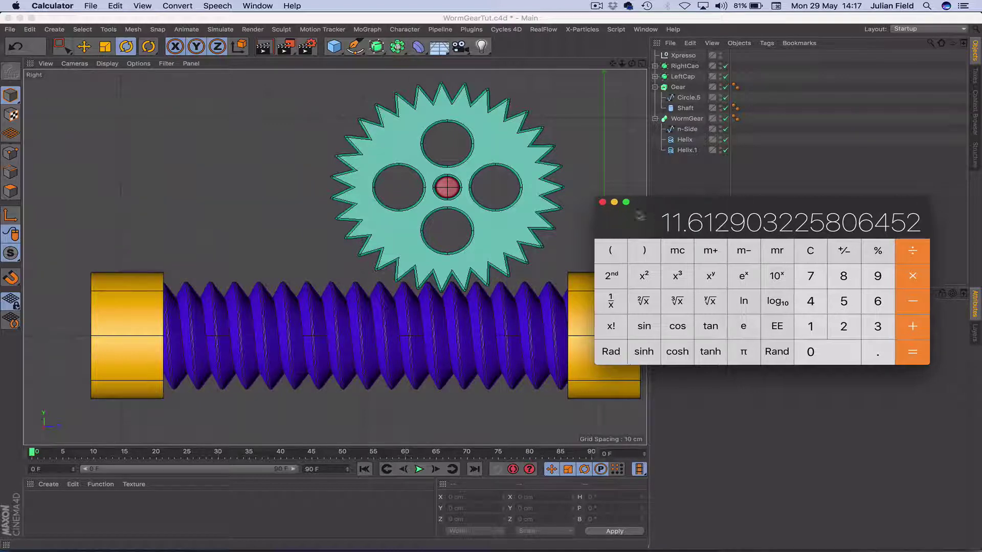
{"action": "left_click", "coordinate": [602, 203]}
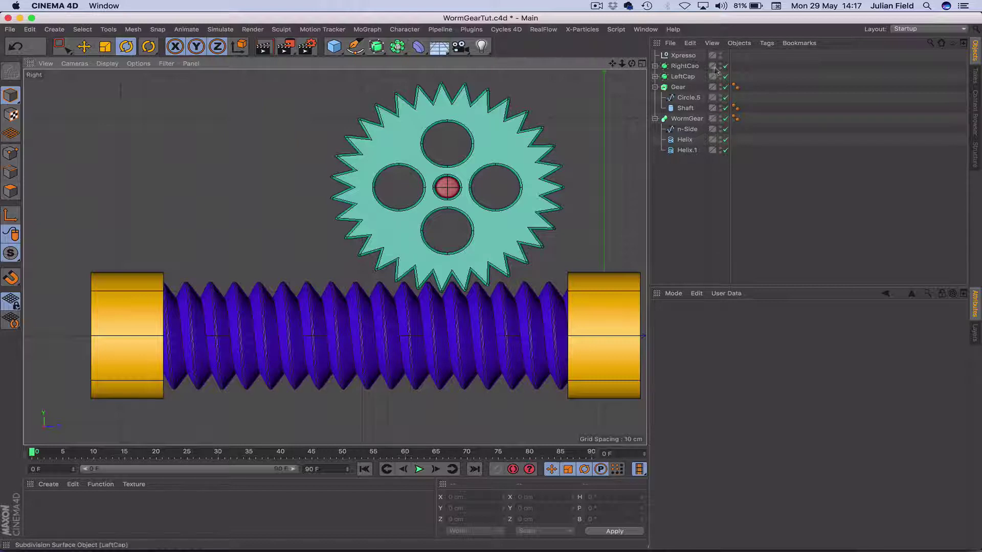
Add an XPresso tag to the Xpresso null object.
{"action": "left_click", "coordinate": [683, 58]}
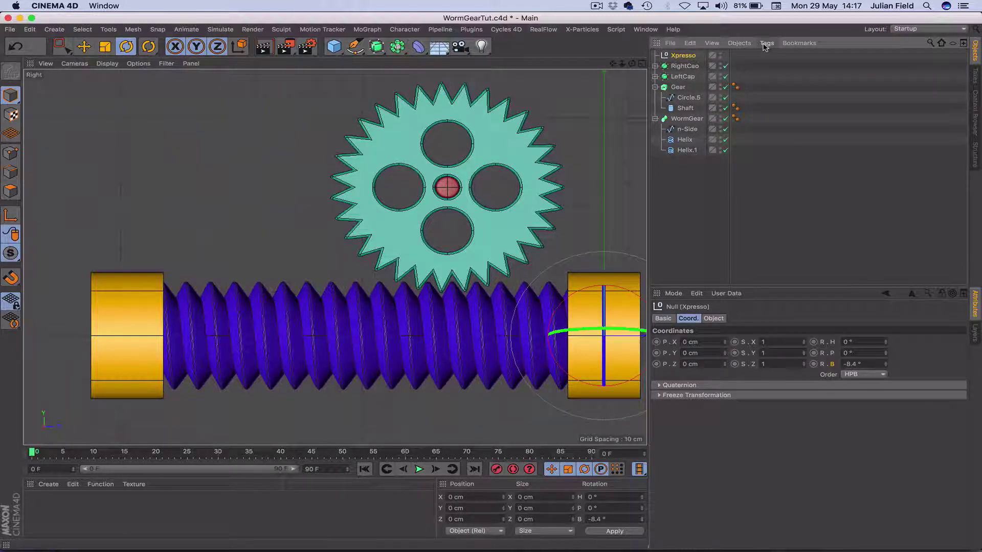
{"action": "left_click", "coordinate": [766, 44]}
{"action": "mouse_move", "coordinate": [819, 59]}
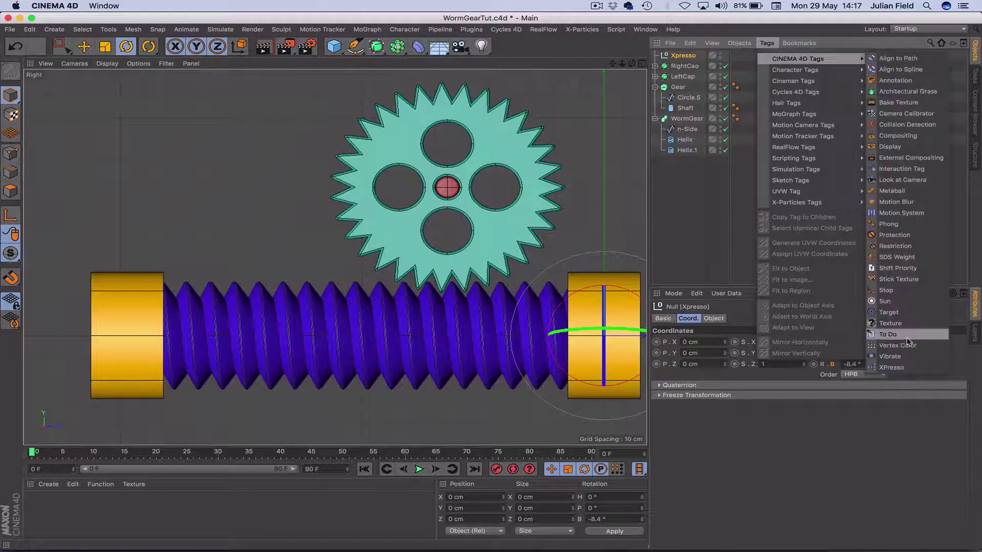
{"action": "left_click", "coordinate": [893, 368]}
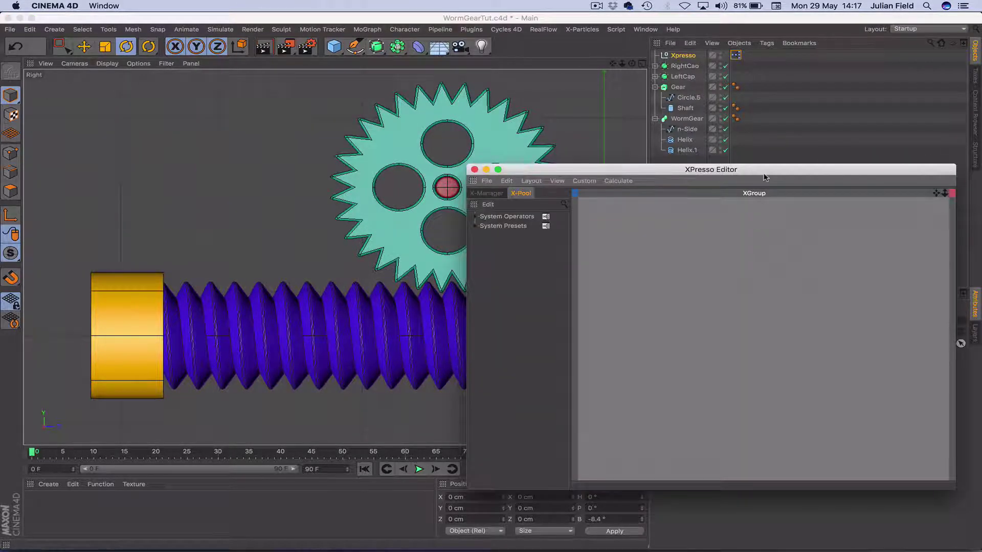
Drop the Gear and WormGear objects into the XPresso Editor as nodes.
{"action": "left_click_drag", "start_coordinate": [765, 177], "coordinate": [322, 208]}
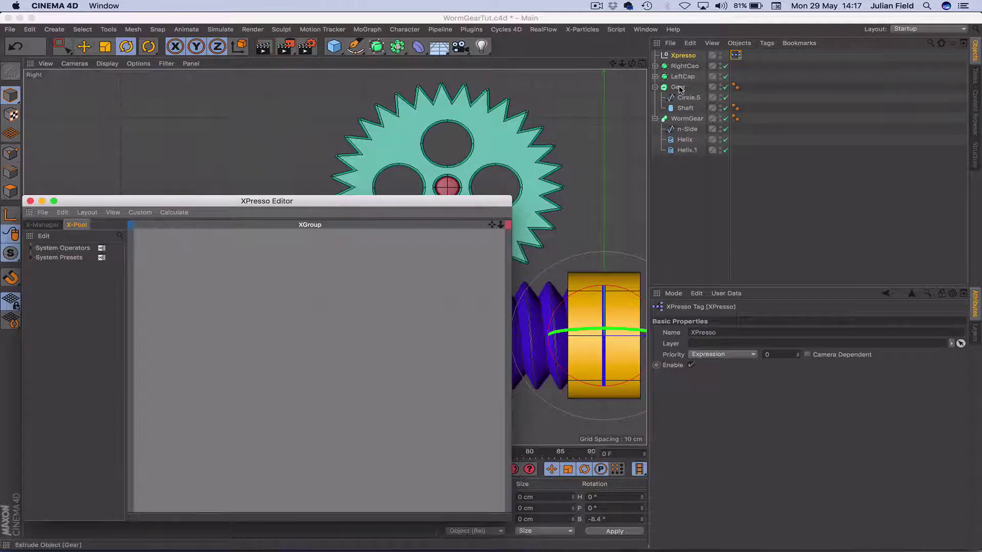
{"action": "left_click_drag", "start_coordinate": [679, 89], "coordinate": [479, 255]}
{"action": "left_click_drag", "start_coordinate": [442, 304], "coordinate": [441, 302]}
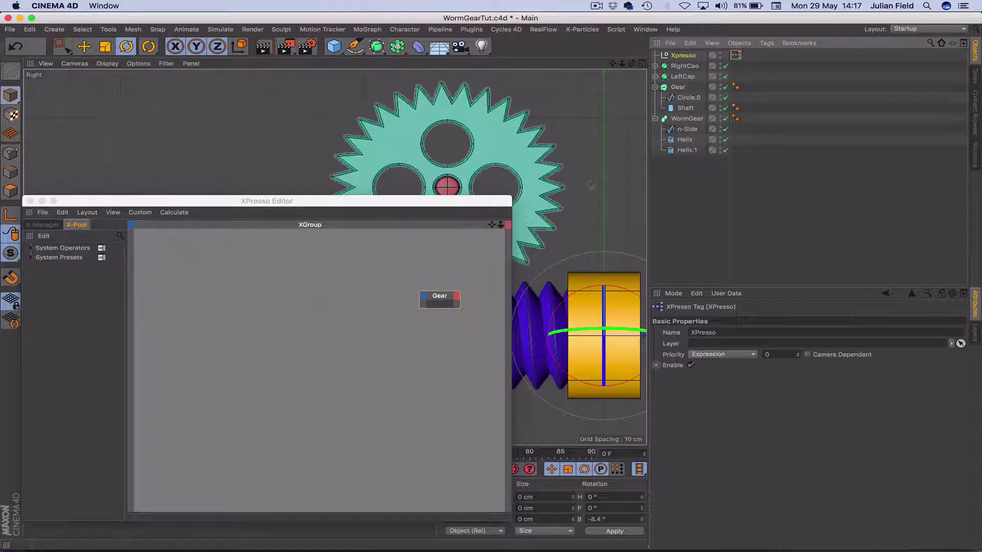
{"action": "left_click_drag", "start_coordinate": [680, 122], "coordinate": [197, 287]}
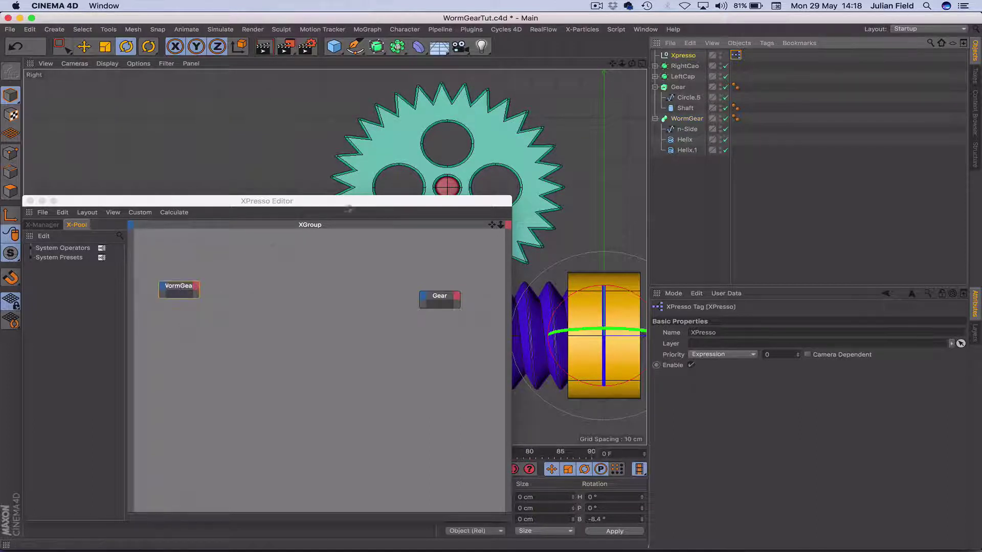
{"action": "left_click_drag", "start_coordinate": [357, 201], "coordinate": [217, 159]}
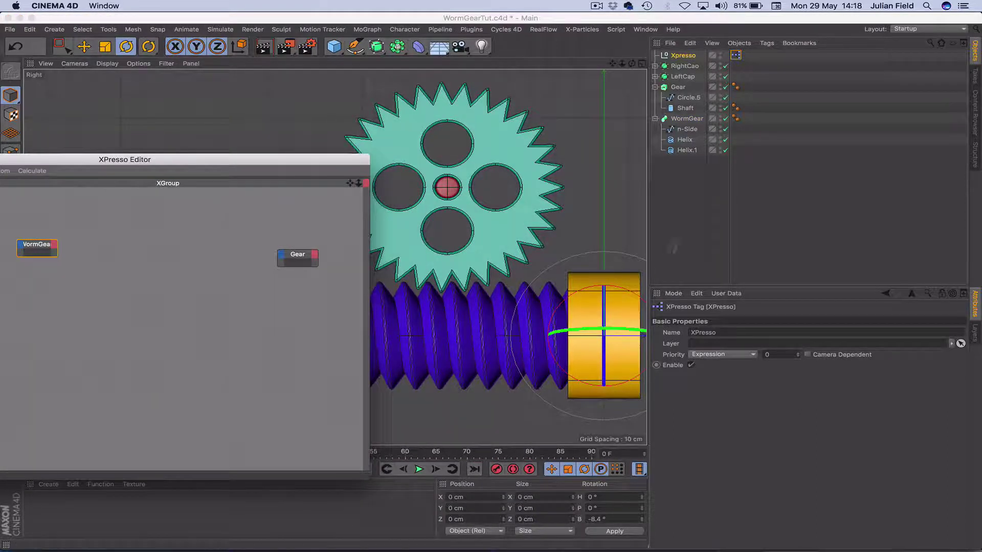
Test-turn the WormGear on its bank axis, then reset its Rotation B to 0°.
{"action": "left_click", "coordinate": [706, 121]}
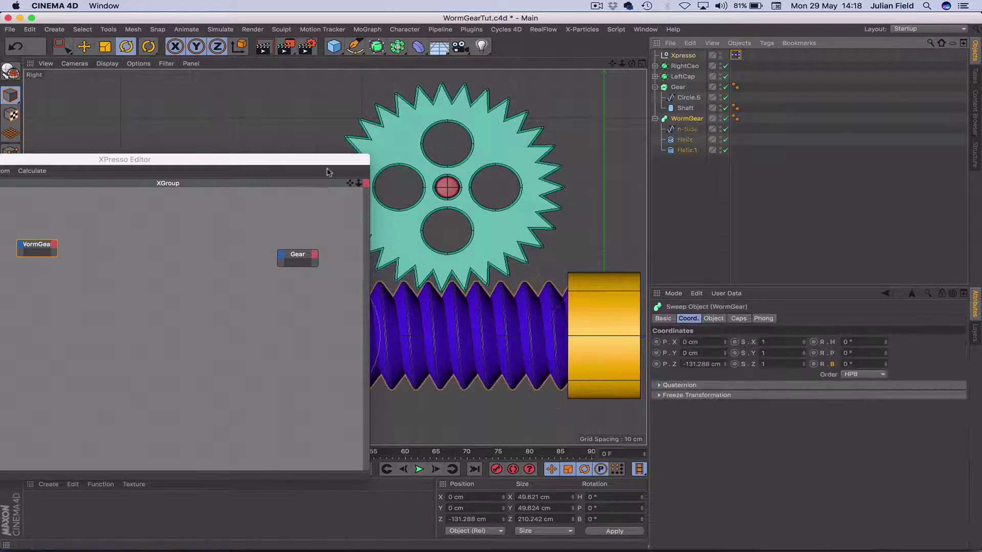
{"action": "left_click_drag", "start_coordinate": [329, 159], "coordinate": [315, 405]}
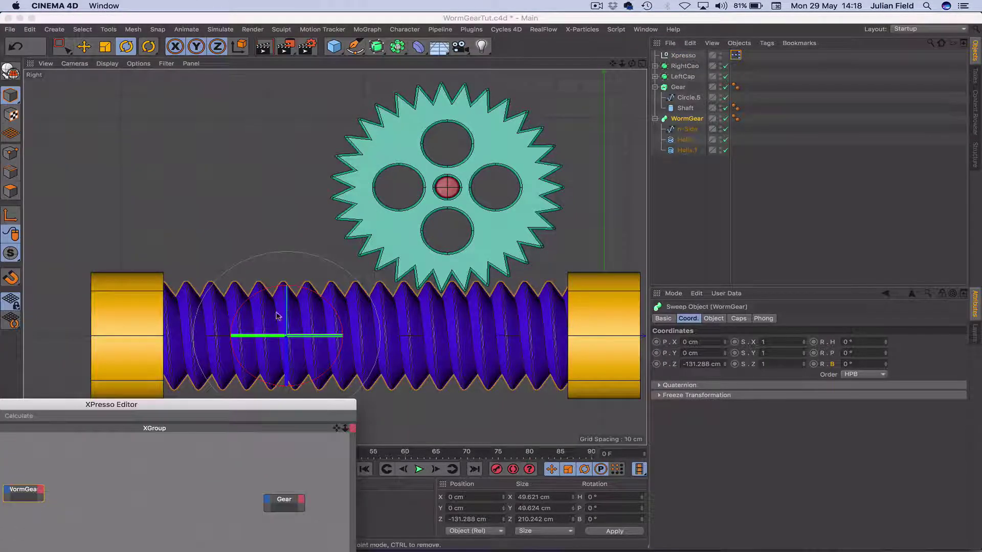
{"action": "left_click_drag", "start_coordinate": [284, 311], "coordinate": [286, 349]}
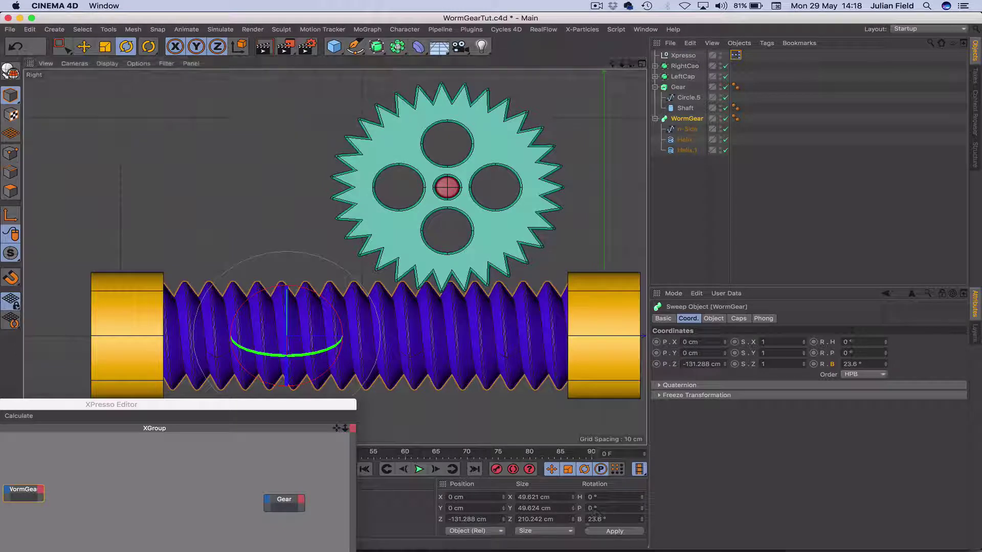
{"action": "double_click", "coordinate": [596, 520]}
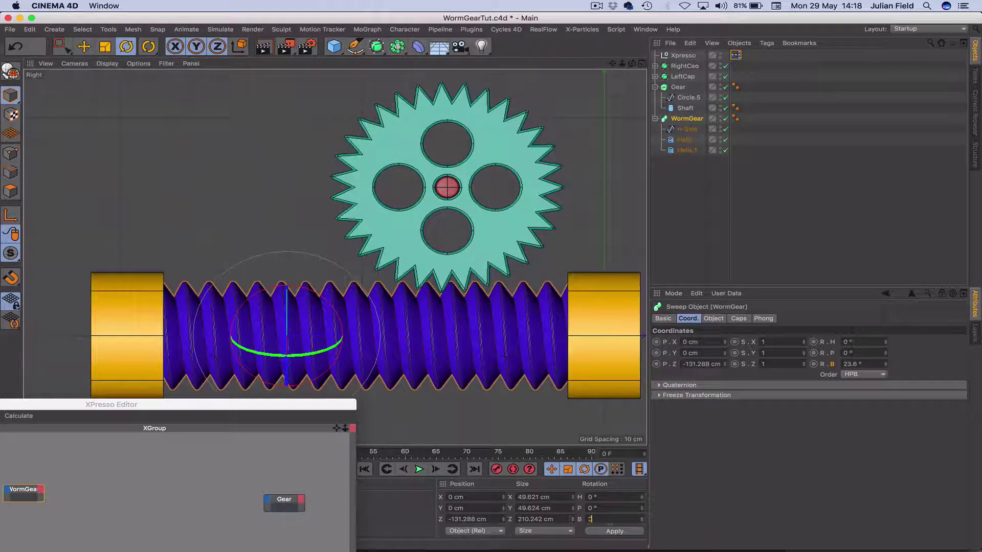
Add a Coordinates > Rotation > Rotation . B output port to the WormGear node.
{"action": "double_click", "coordinate": [291, 406]}
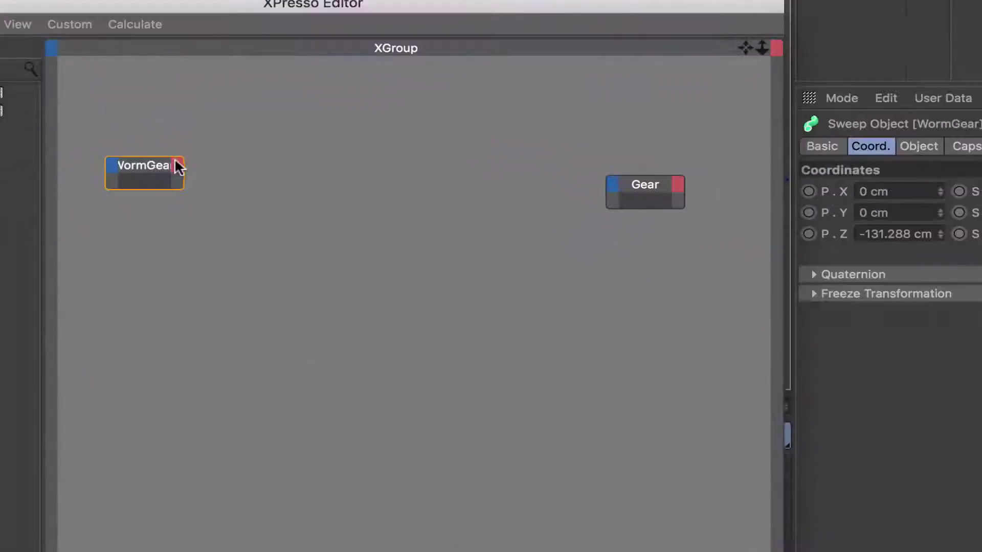
{"action": "left_click", "coordinate": [179, 167]}
{"action": "mouse_move", "coordinate": [198, 214]}
{"action": "mouse_move", "coordinate": [404, 323]}
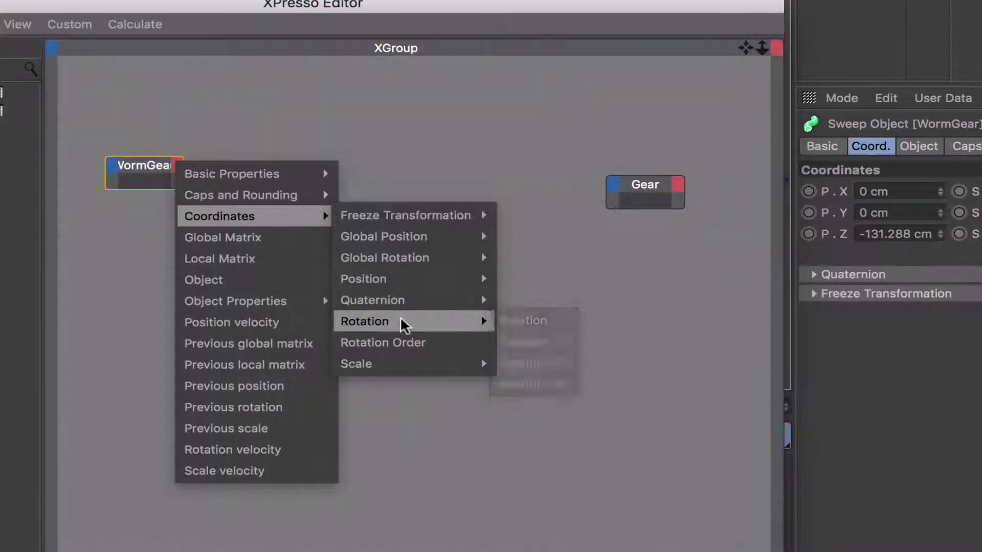
{"action": "left_click", "coordinate": [540, 381]}
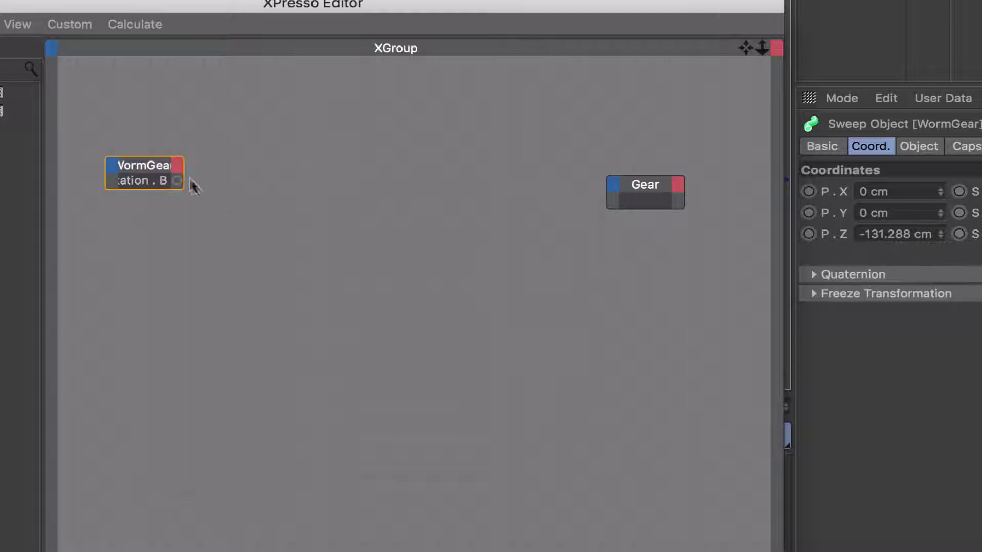
{"action": "left_click", "coordinate": [152, 161]}
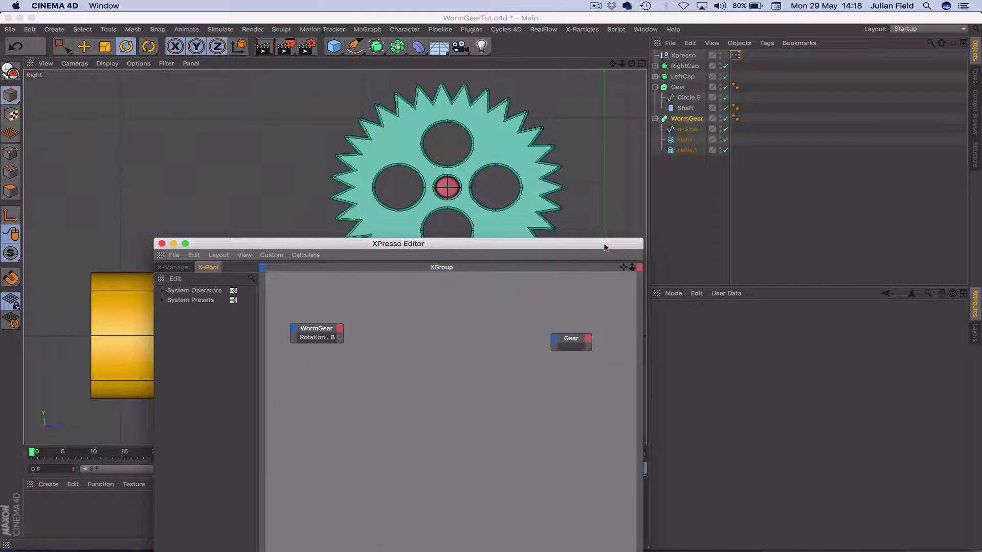
Select the Gear and test-rotate it about 13.8° on its bank axis.
{"action": "left_click_drag", "start_coordinate": [605, 248], "coordinate": [340, 305]}
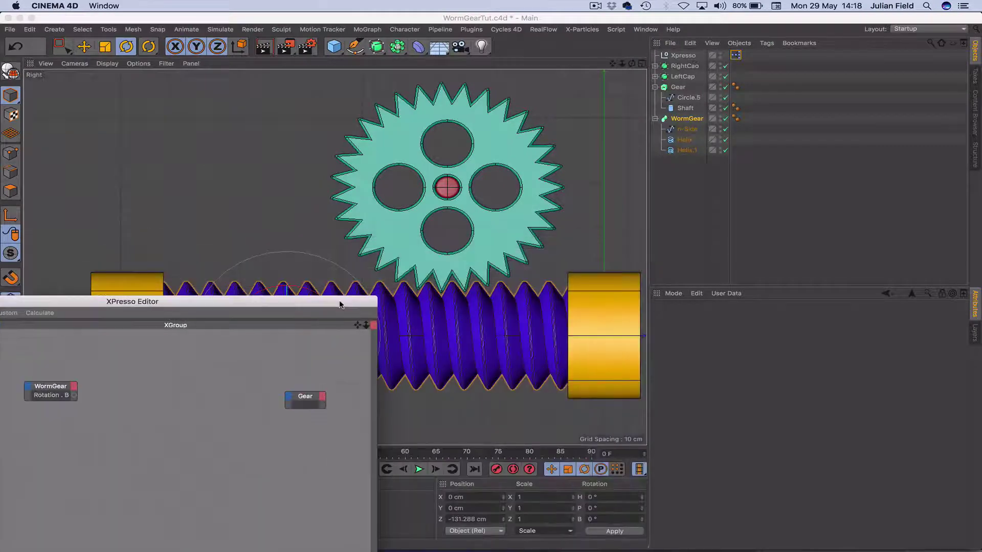
{"action": "left_click", "coordinate": [678, 87]}
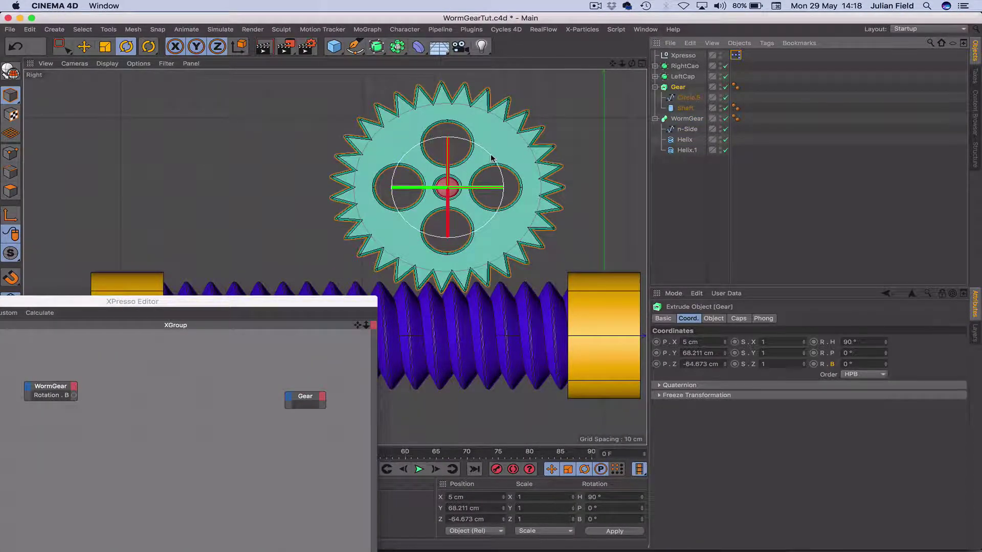
{"action": "mouse_move", "coordinate": [491, 158]}
{"action": "left_mouse_down"}
{"action": "mouse_move", "coordinate": [495, 169]}
{"action": "mouse_move", "coordinate": [500, 160]}
{"action": "left_mouse_up"}
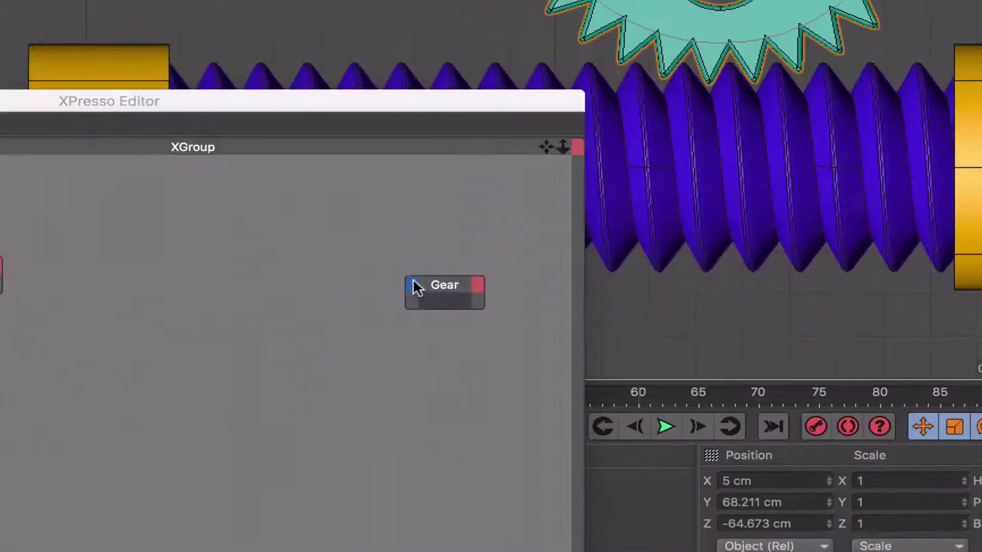
Add a Coordinates > Rotation > Rotation . B input port to the Gear node.
{"action": "right_click", "coordinate": [340, 349]}
{"action": "mouse_move", "coordinate": [401, 386]}
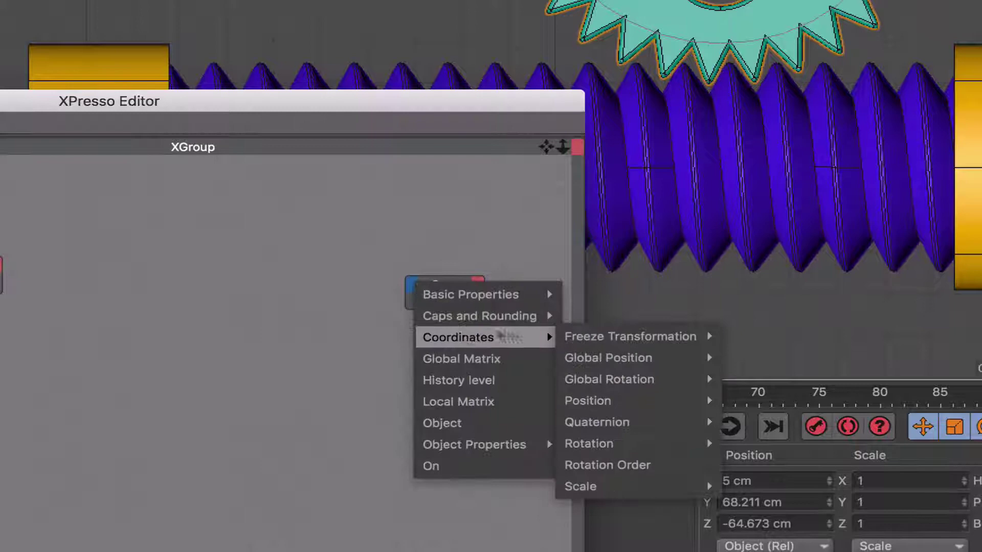
{"action": "mouse_move", "coordinate": [638, 445]}
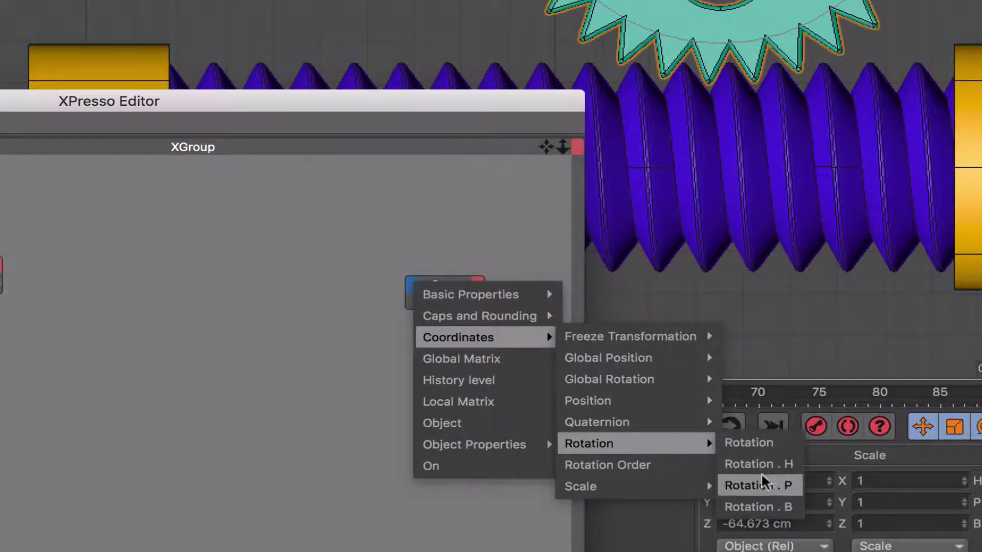
{"action": "left_click", "coordinate": [763, 504]}
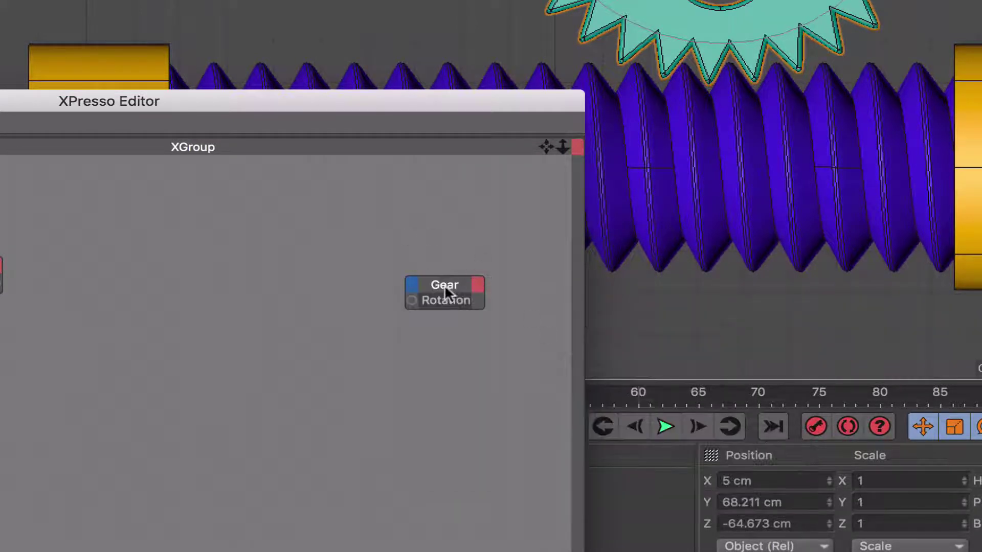
{"action": "double_click", "coordinate": [474, 110]}
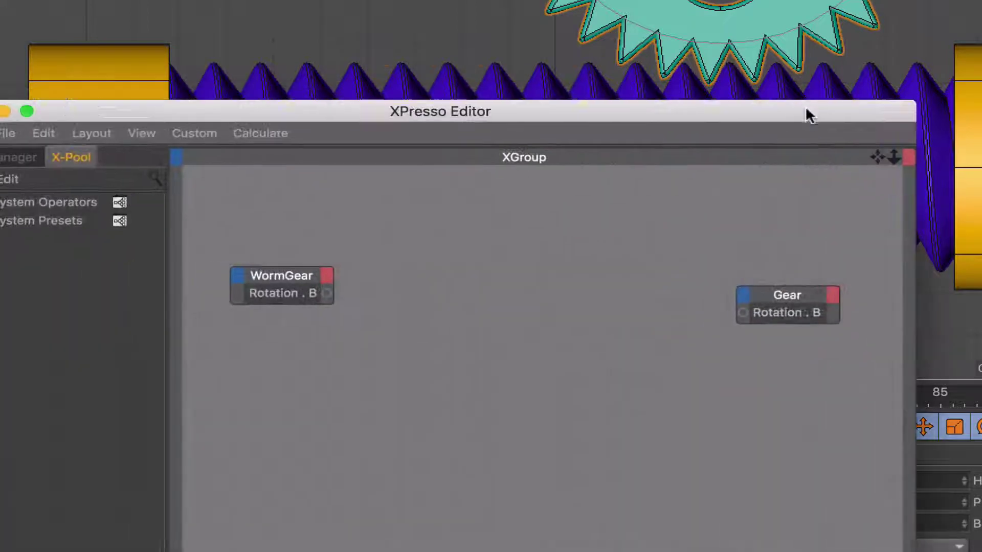
Insert a Range Mapper between WormGear and Gear, feeding WormGear's Rotation . B into its Input.
{"action": "right_click", "coordinate": [456, 289]}
{"action": "mouse_move", "coordinate": [527, 305]}
{"action": "mouse_move", "coordinate": [655, 302]}
{"action": "mouse_move", "coordinate": [754, 310]}
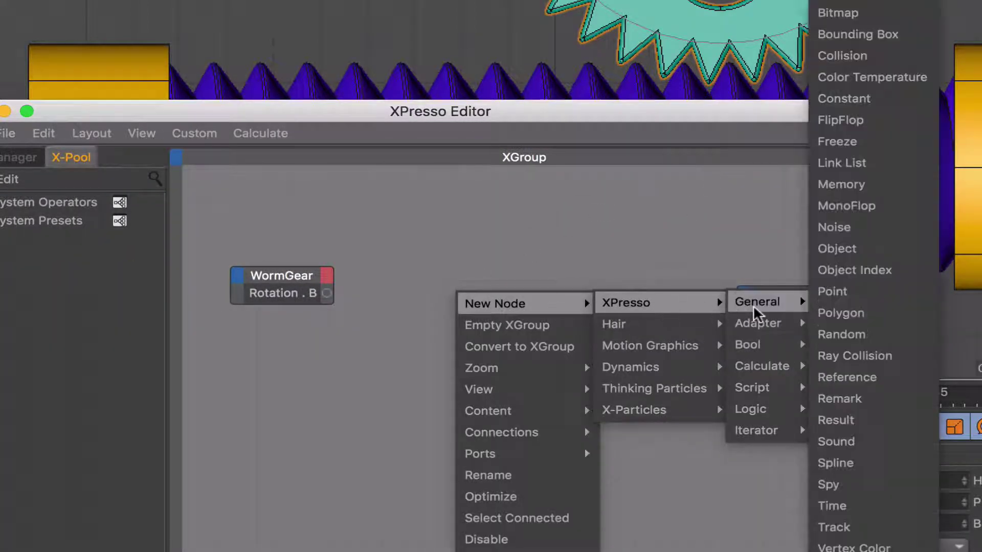
{"action": "mouse_move", "coordinate": [768, 366]}
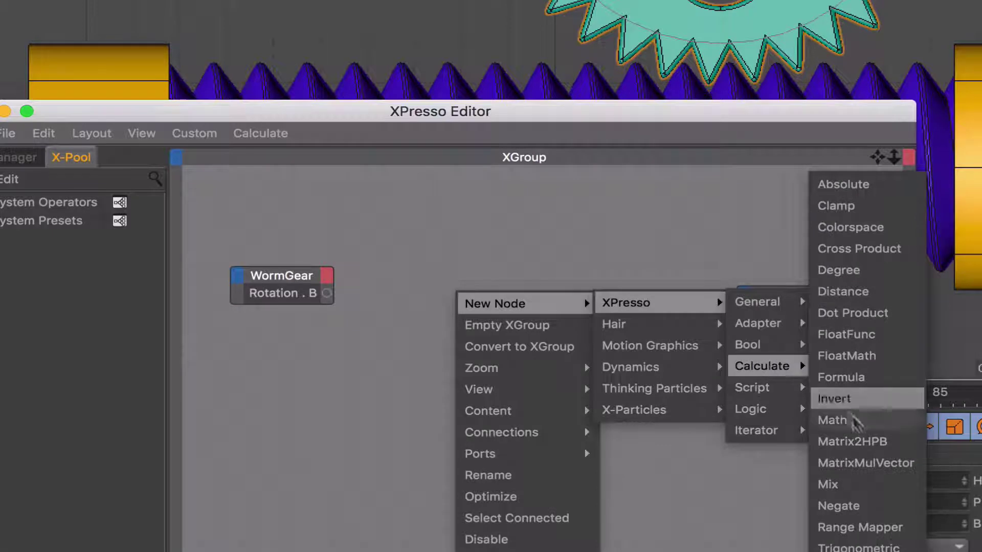
{"action": "left_click", "coordinate": [859, 528]}
{"action": "left_click_drag", "start_coordinate": [462, 283], "coordinate": [524, 285]}
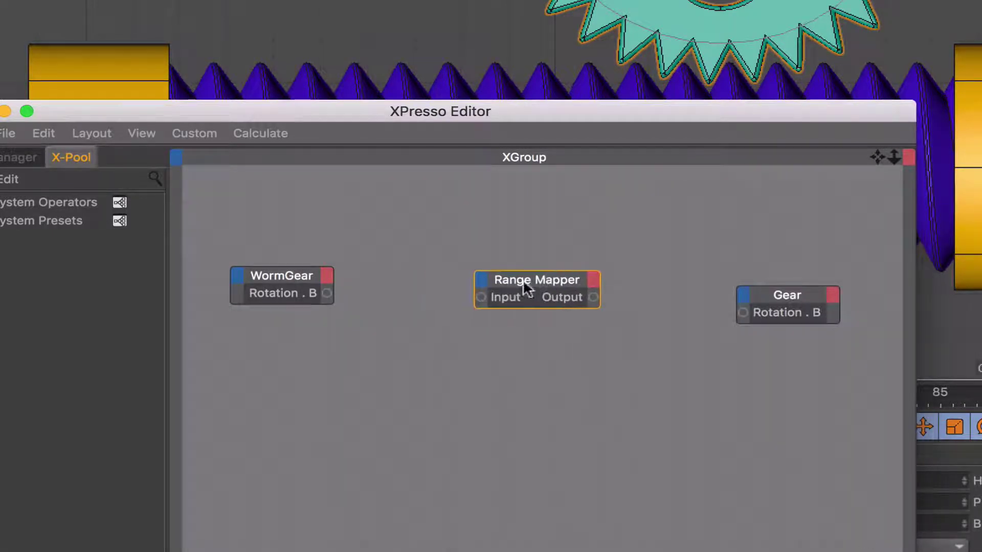
{"action": "left_click_drag", "start_coordinate": [327, 293], "coordinate": [480, 297]}
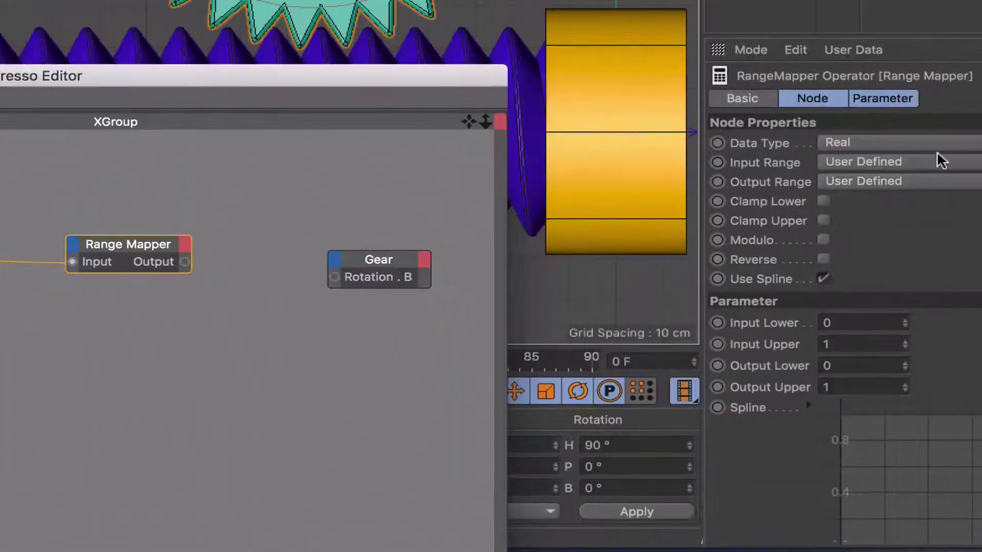
Set the Range Mapper's Input Range and Output Range to Degree.
{"action": "left_click", "coordinate": [937, 160]}
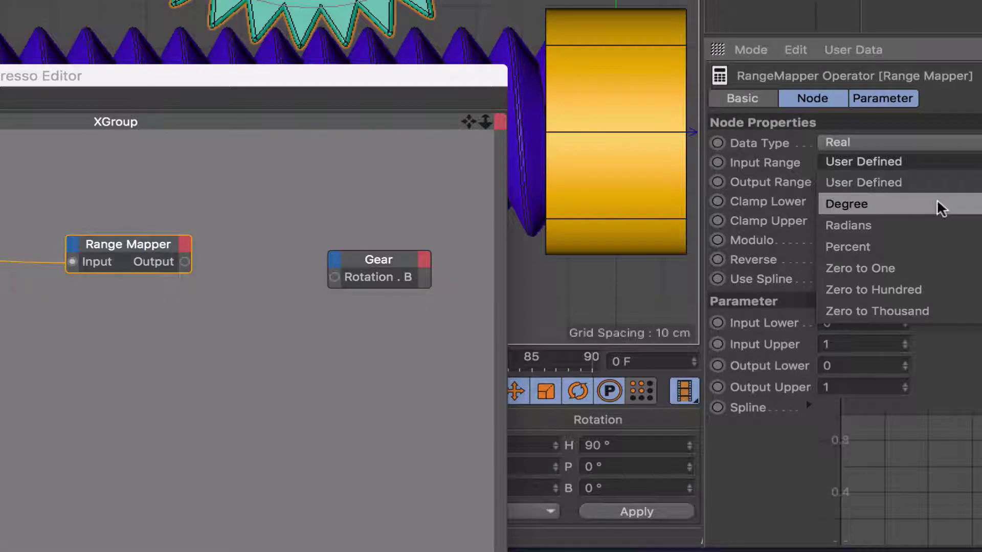
{"action": "left_click", "coordinate": [937, 203]}
{"action": "left_click", "coordinate": [932, 178]}
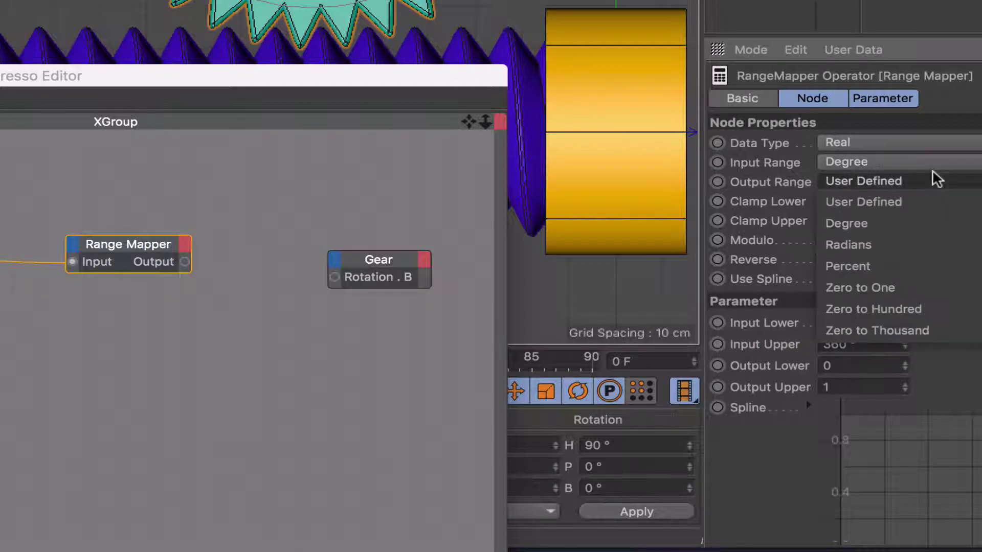
{"action": "left_click", "coordinate": [927, 225]}
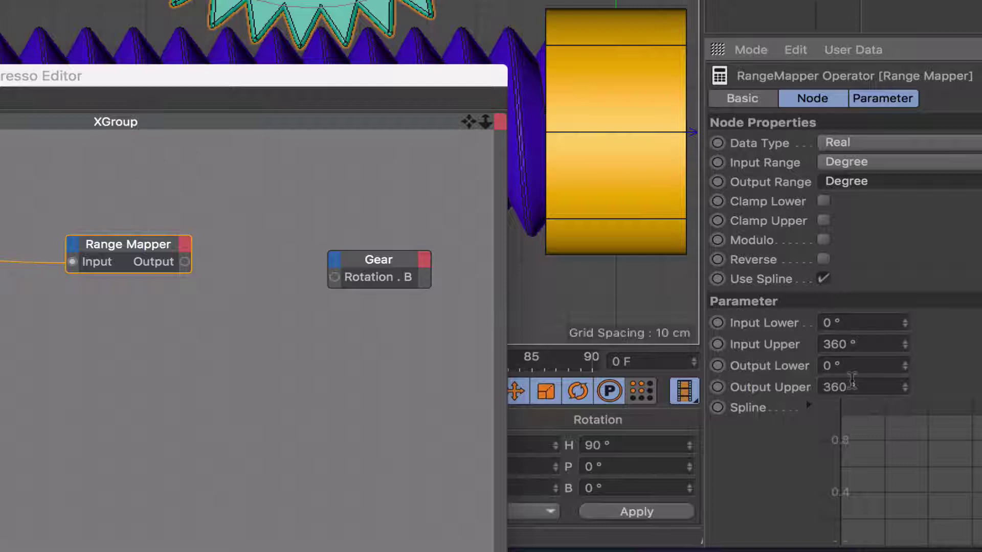
Enter 11.61 as the Range Mapper's Output Upper value.
{"action": "left_click_drag", "start_coordinate": [850, 387], "coordinate": [788, 392]}
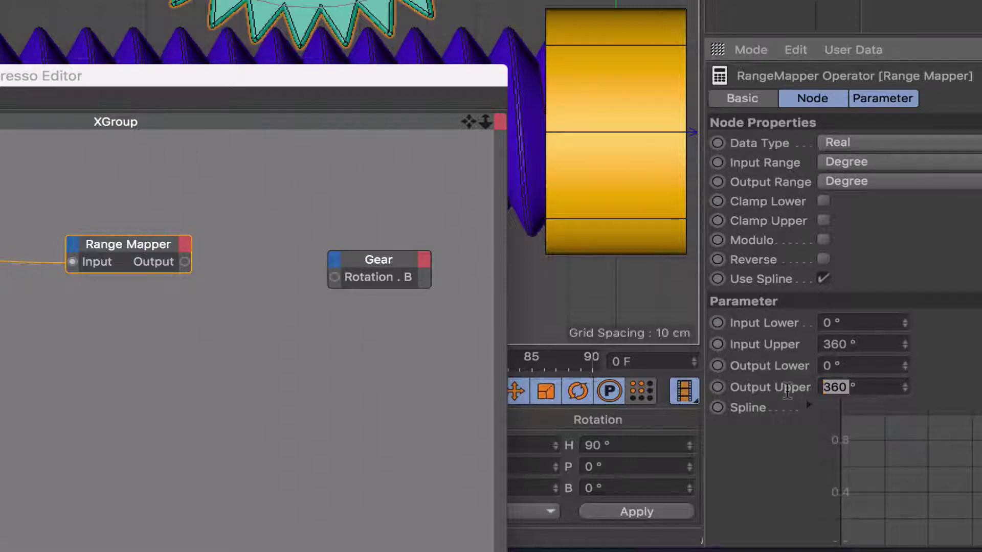
{"action": "type", "text": "11"}
{"action": "key", "text": "BackSpace"}
{"action": "type", "text": ".61"}
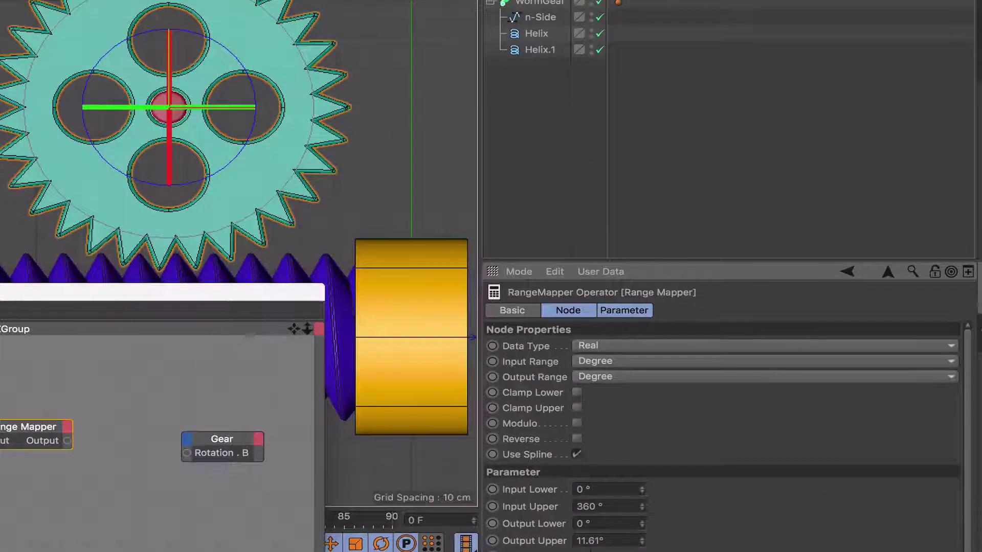
Recheck 360 ÷ 31 in Calculator and refine the Range Mapper's Output Upper to 11.612°.
{"action": "key", "text": "Return"}
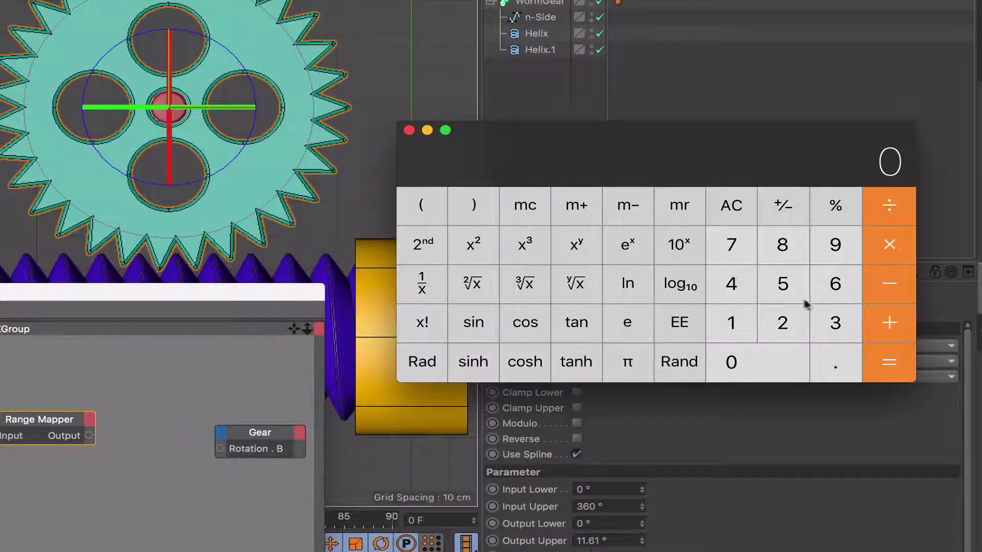
{"action": "left_click", "coordinate": [834, 320]}
{"action": "left_click", "coordinate": [843, 271]}
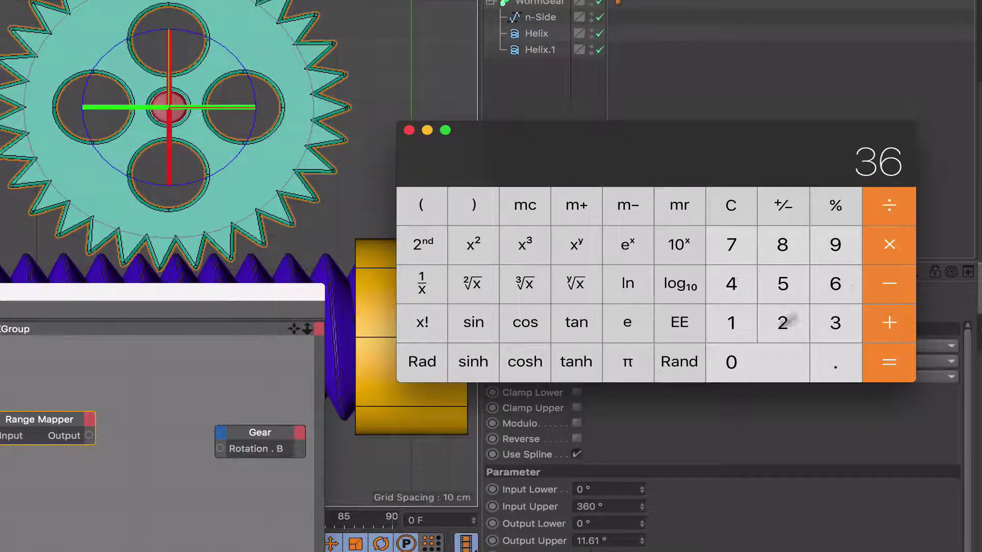
{"action": "left_click", "coordinate": [741, 360]}
{"action": "left_click", "coordinate": [888, 204]}
{"action": "left_click", "coordinate": [836, 321]}
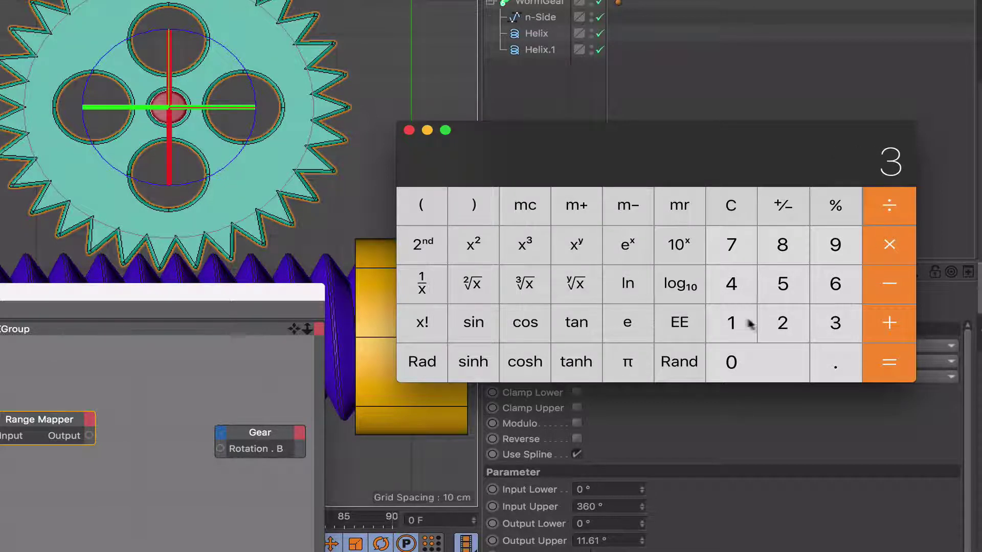
{"action": "left_click", "coordinate": [749, 323]}
{"action": "left_click", "coordinate": [888, 362]}
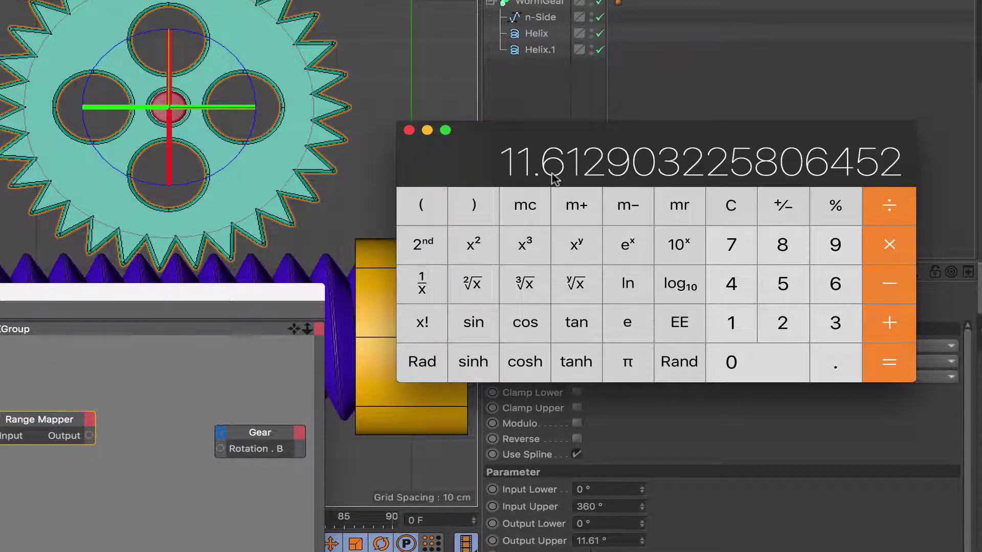
{"action": "left_click", "coordinate": [409, 130]}
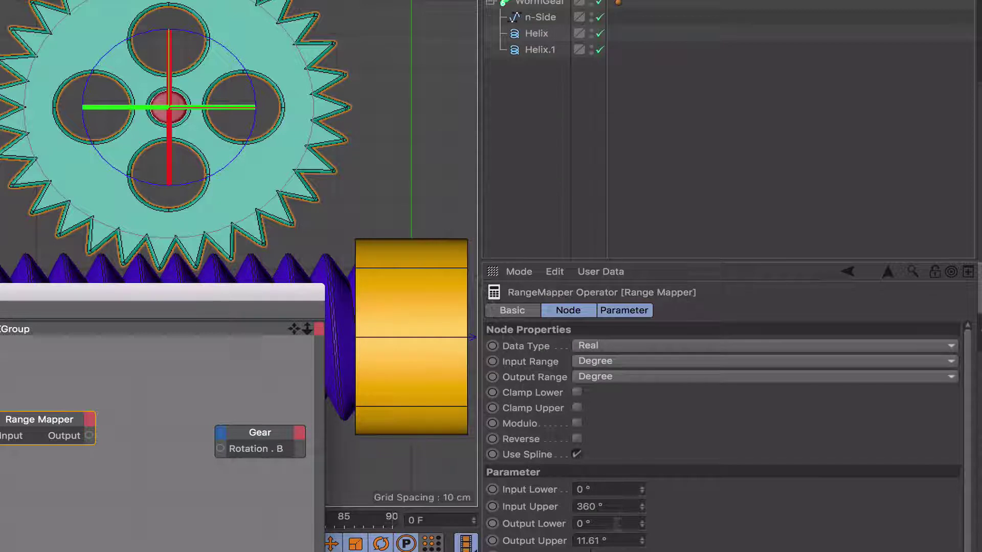
{"action": "left_click", "coordinate": [599, 541]}
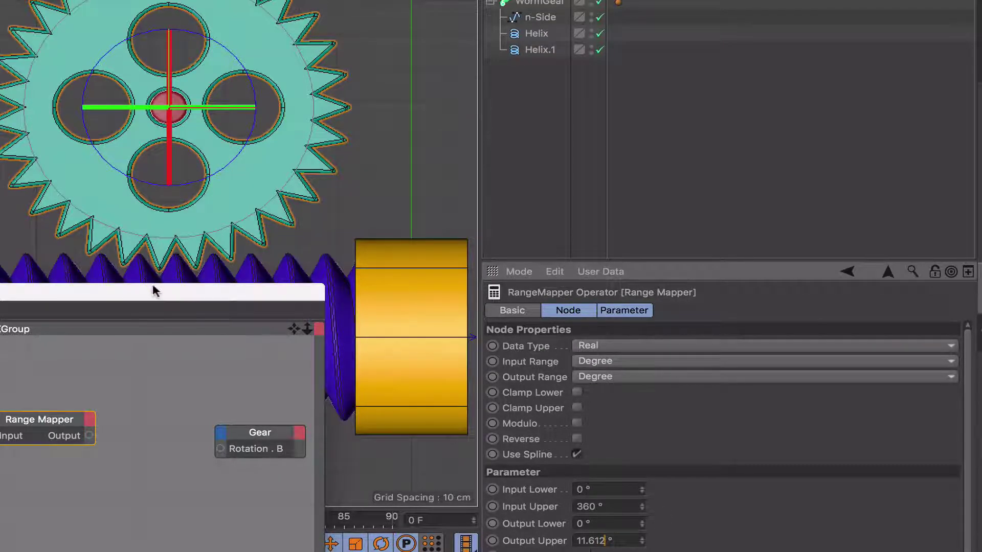
Wire the Range Mapper Output into Gear's Rotation . B, then test by turning the worm to 17.6°.
{"action": "left_click_drag", "start_coordinate": [92, 443], "coordinate": [185, 457]}
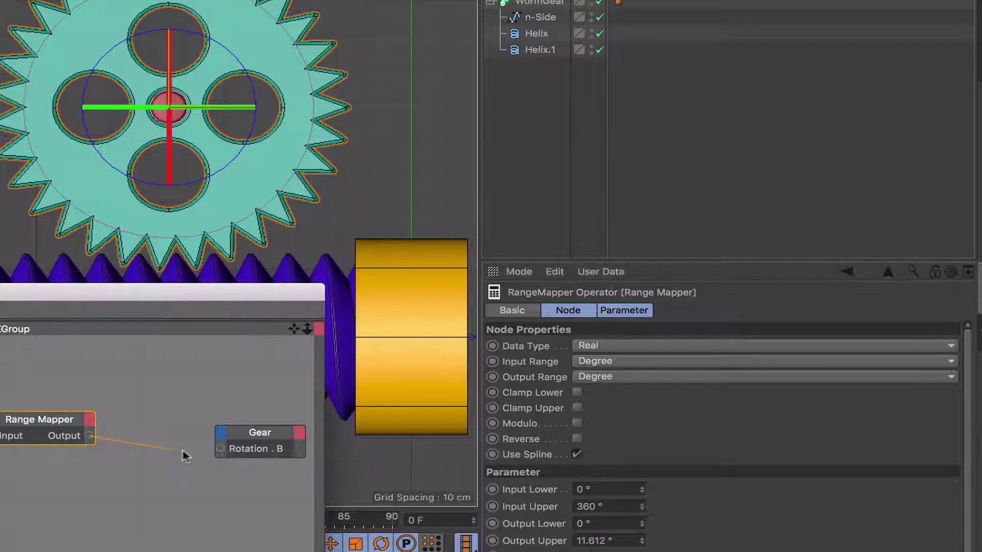
{"action": "double_click", "coordinate": [281, 292]}
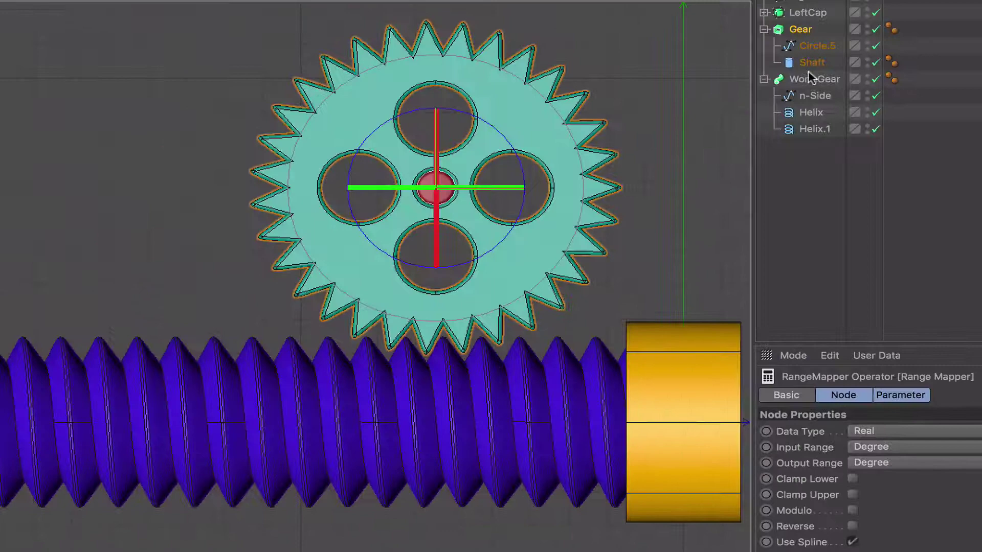
{"action": "left_click", "coordinate": [811, 79]}
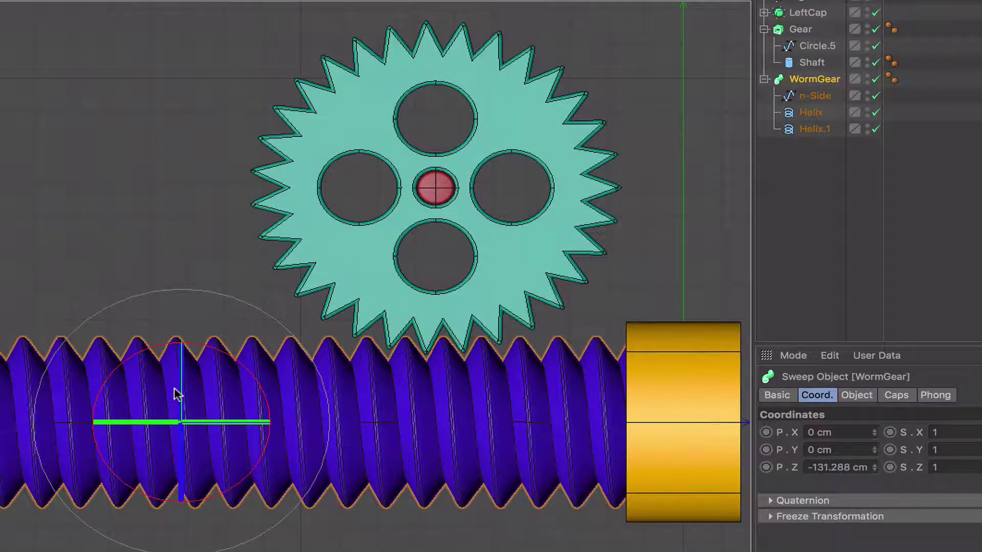
{"action": "left_click_drag", "start_coordinate": [182, 375], "coordinate": [186, 409]}
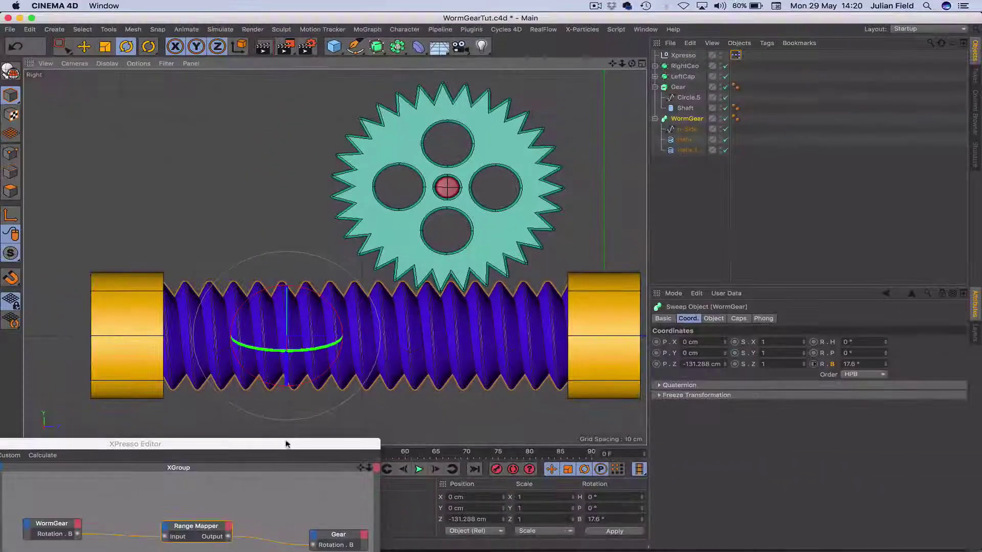
{"action": "left_click_drag", "start_coordinate": [281, 458], "coordinate": [306, 430]}
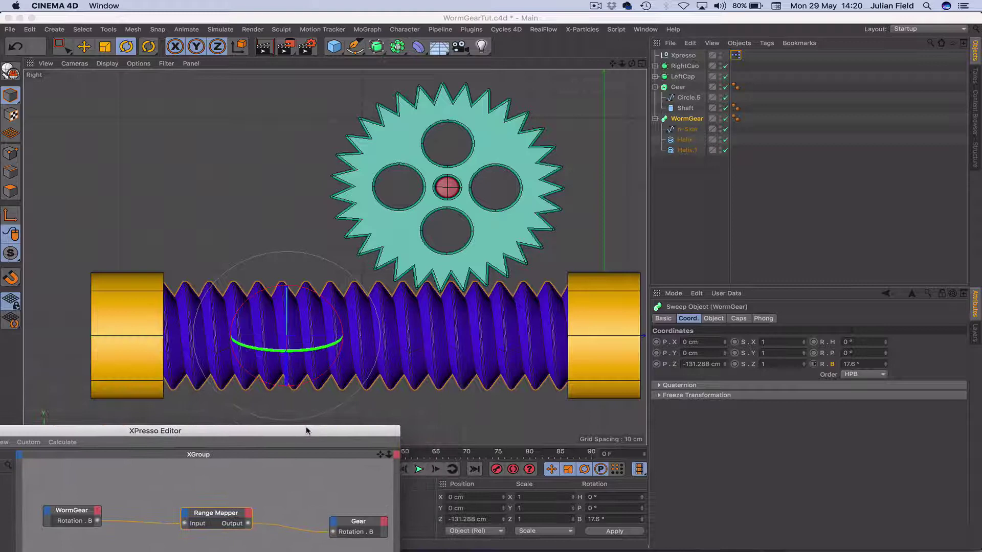
In Perspective view, keyframe the WormGear's bank rotation at 0° on frame 0.
{"action": "key", "text": "F1"}
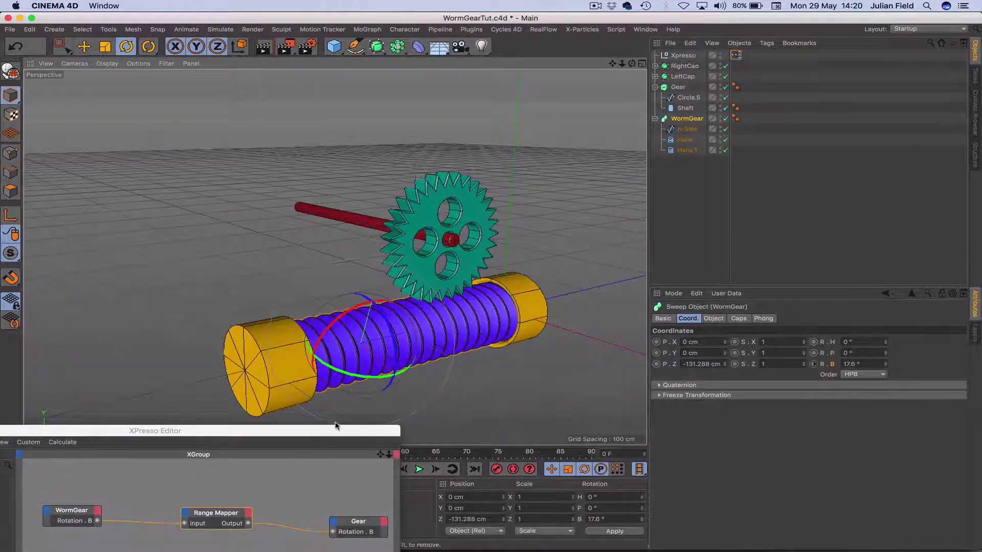
{"action": "left_click_drag", "start_coordinate": [336, 430], "coordinate": [236, 512]}
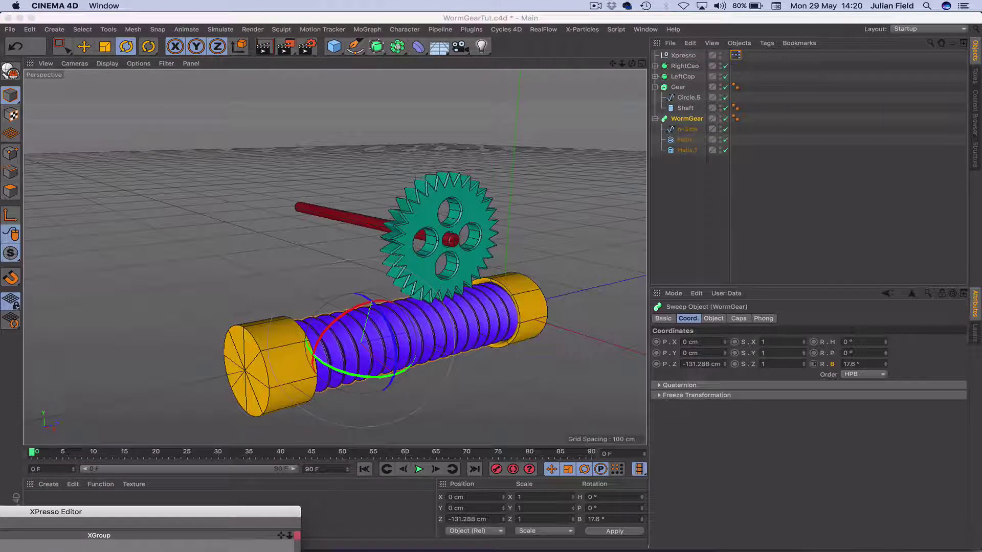
{"action": "left_click", "coordinate": [599, 519]}
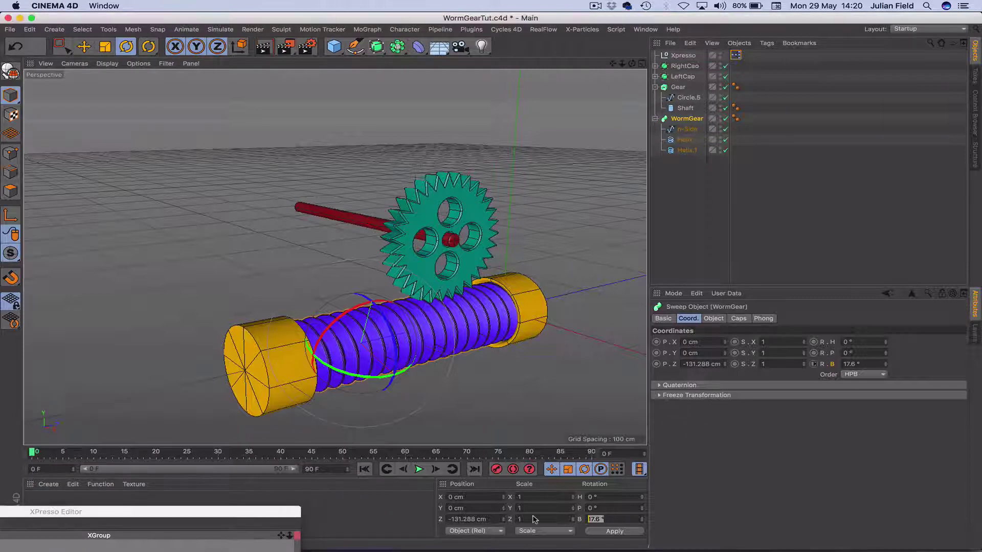
{"action": "key", "text": "Return"}
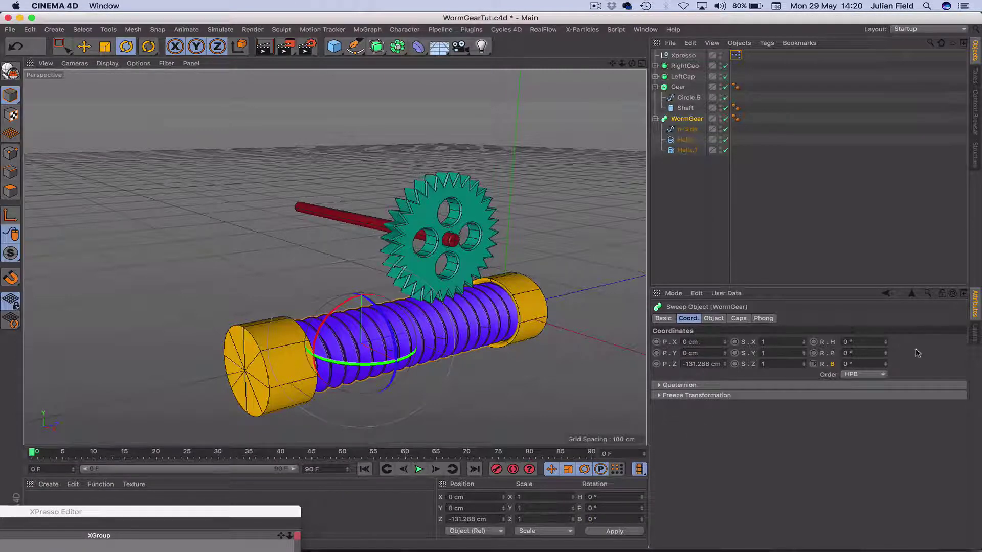
{"action": "left_click", "coordinate": [813, 365], "text": "super"}
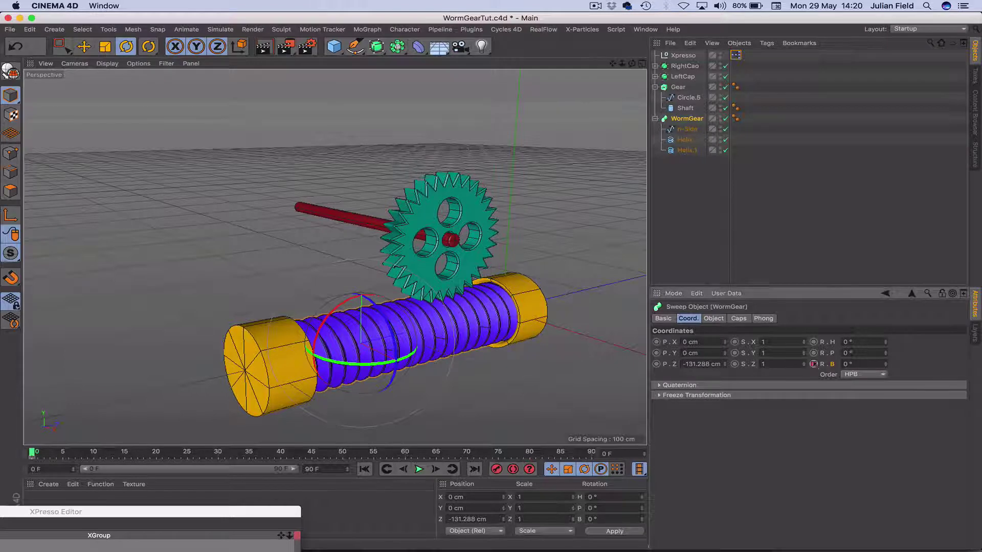
Key the bank rotation at 3600° on frame 90, then play the animation from the start.
{"action": "left_click_drag", "start_coordinate": [32, 452], "coordinate": [620, 427]}
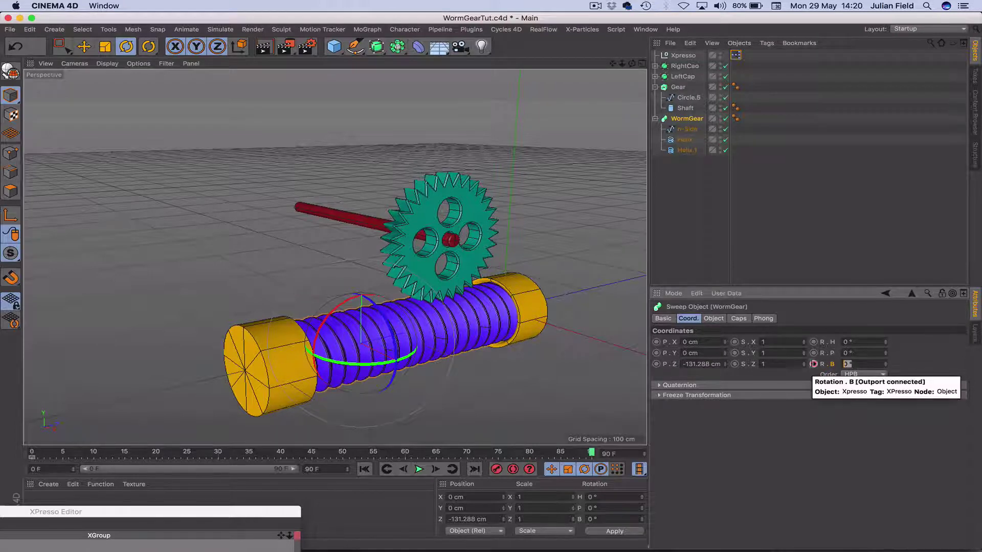
{"action": "type", "text": "3600"}
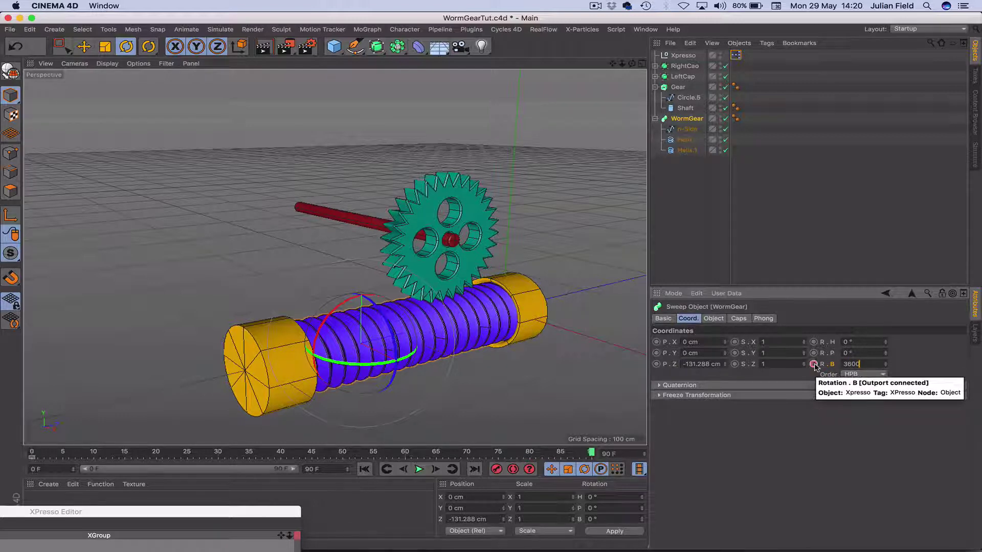
{"action": "key", "text": "Return"}
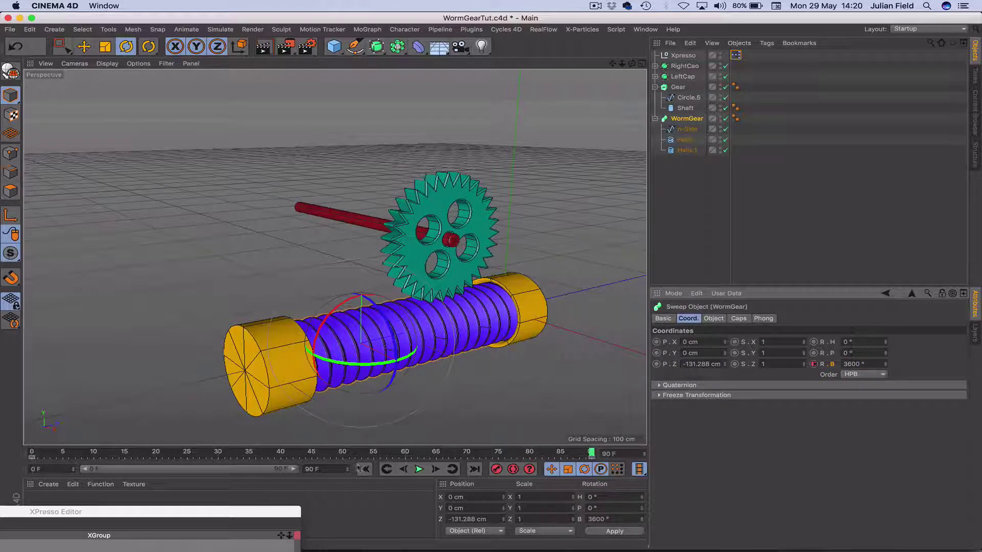
{"action": "left_click", "coordinate": [364, 470]}
{"action": "left_click", "coordinate": [419, 470]}
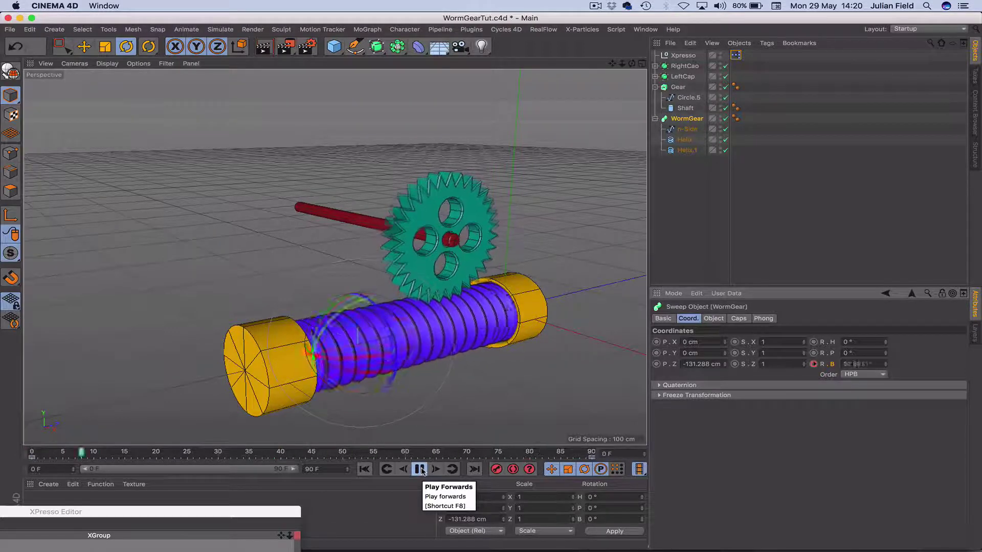
Restart playback from frame 0 and deselect the WormGear to hide its handles.
{"action": "left_click", "coordinate": [421, 470]}
{"action": "left_click", "coordinate": [363, 470]}
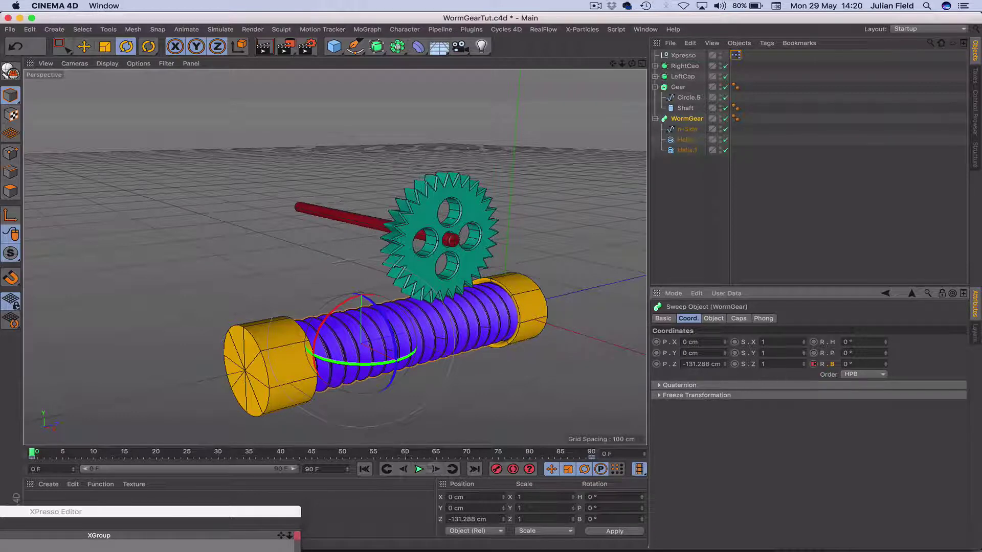
{"action": "left_click", "coordinate": [419, 470]}
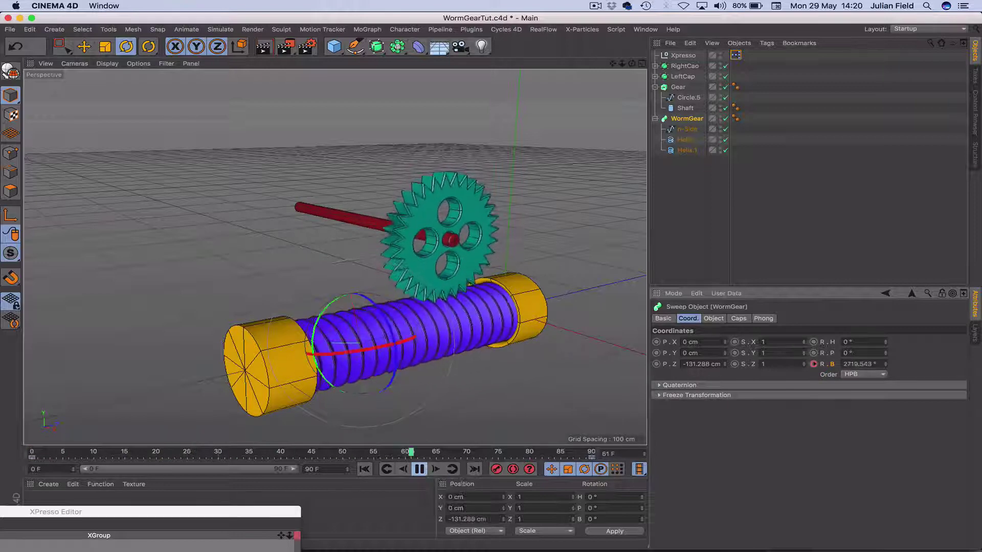
{"action": "left_click", "coordinate": [688, 194]}
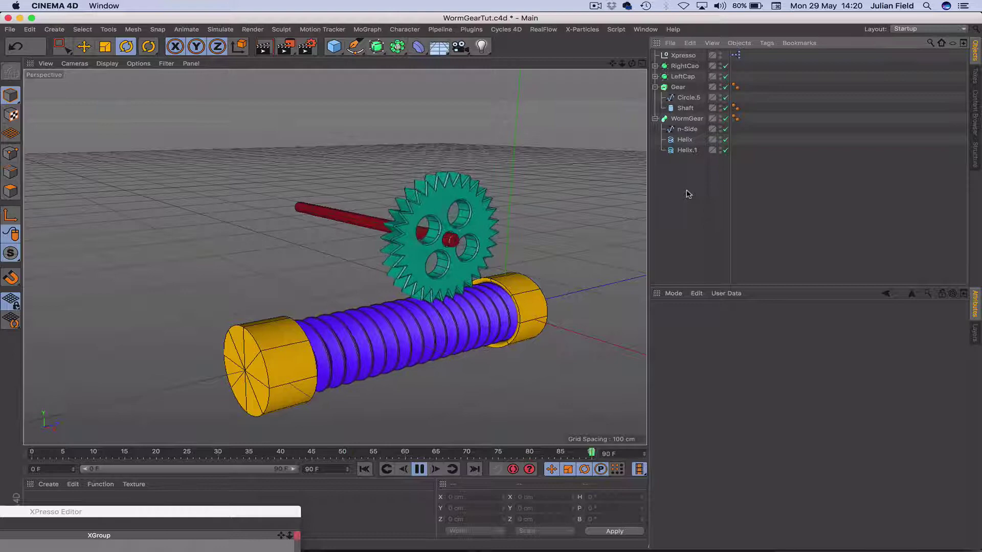